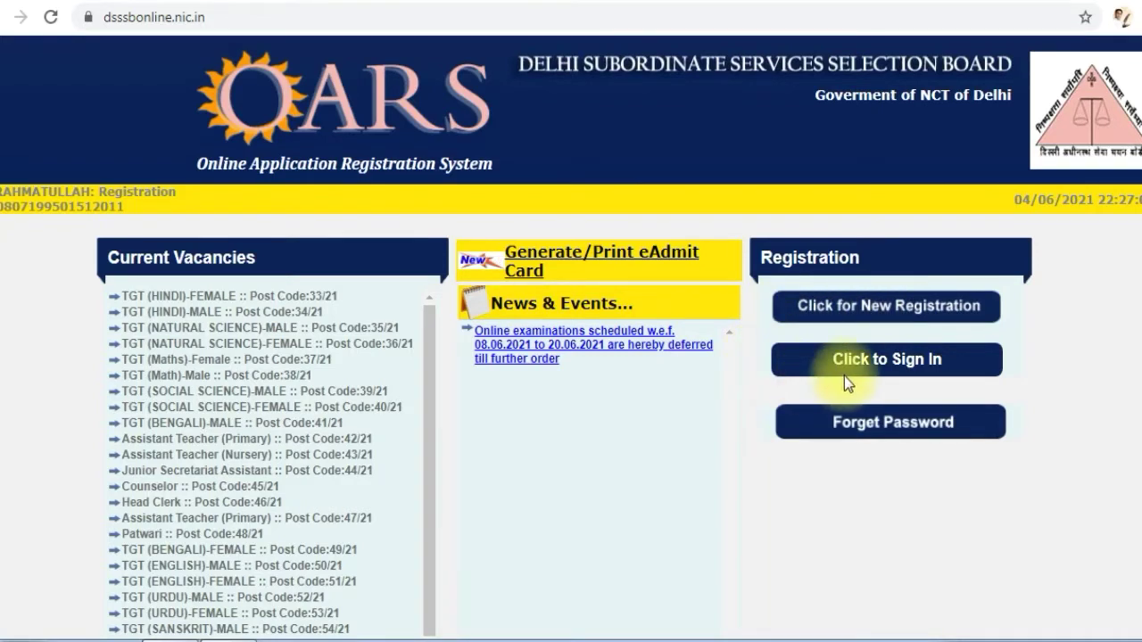
Sign in to the candidate account through the registered user sign-in form
{"action": "left_click", "coordinate": [915, 359]}
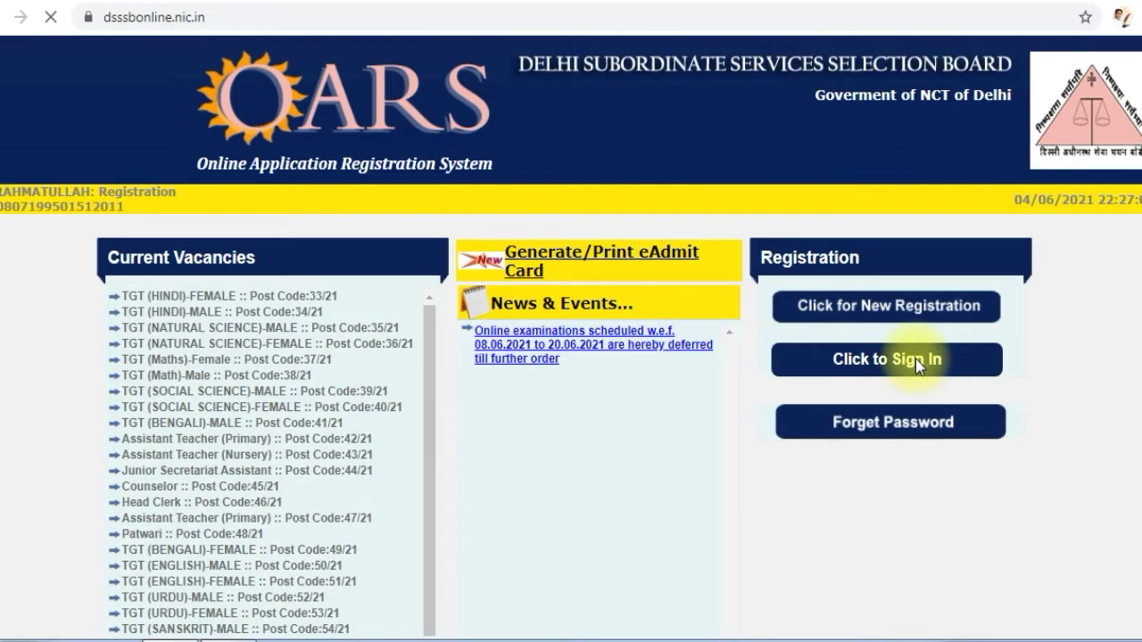
{"action": "scroll", "coordinate": [916, 359], "scroll_direction": "down", "scroll_amount": 2}
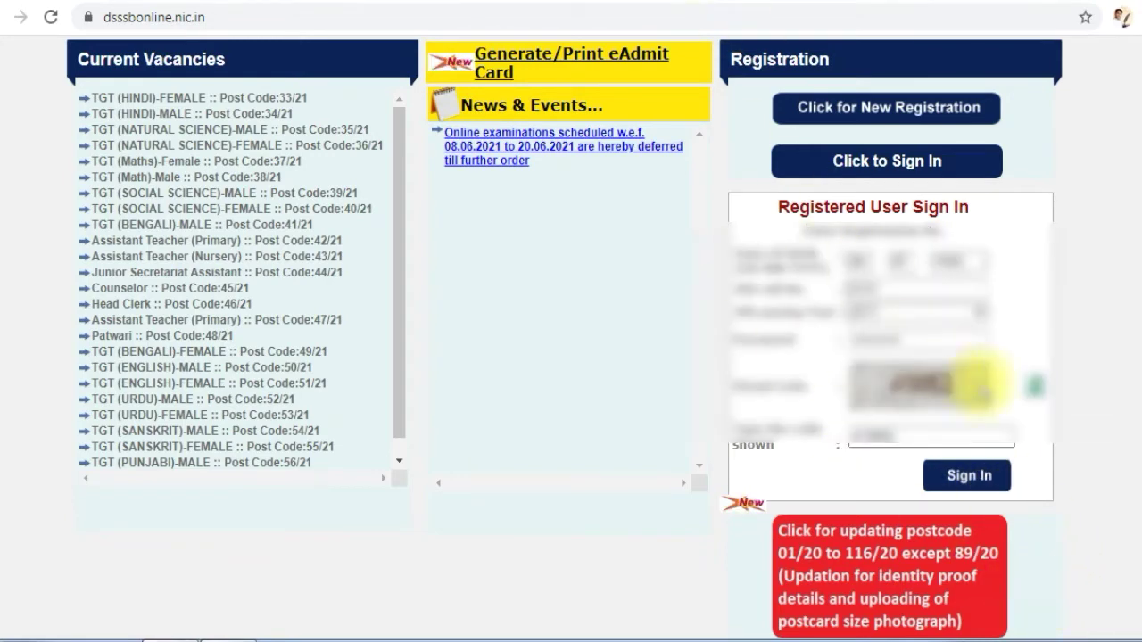
{"action": "left_click", "coordinate": [989, 483]}
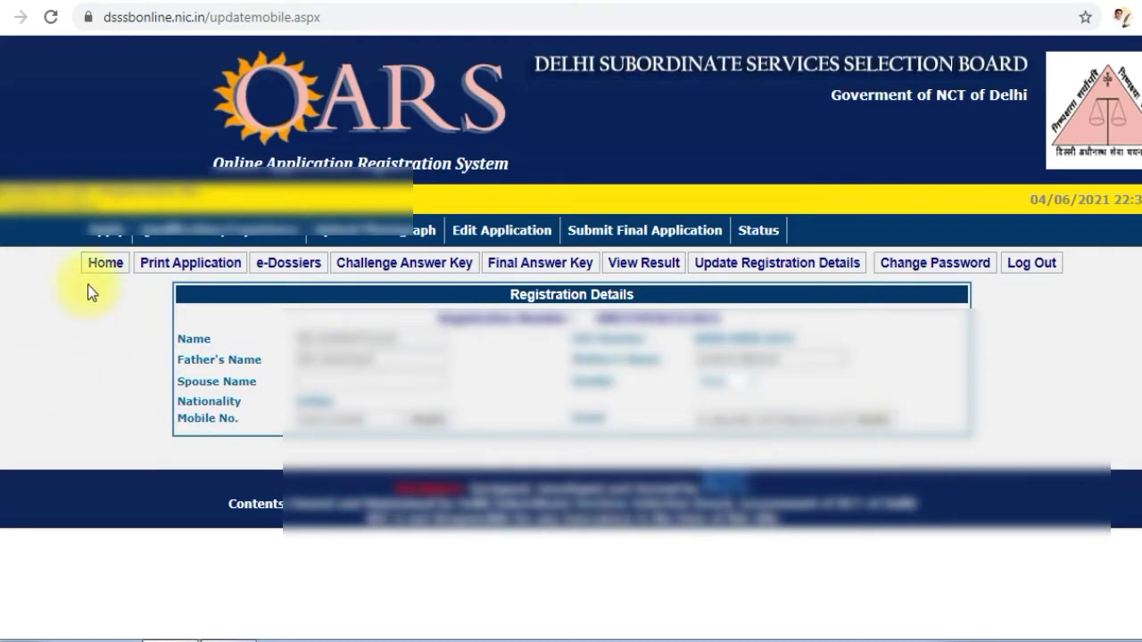
Browse the current vacancy notifications and start an application for Assistant Teacher (Primary), post code 47/21
{"action": "left_click", "coordinate": [114, 242]}
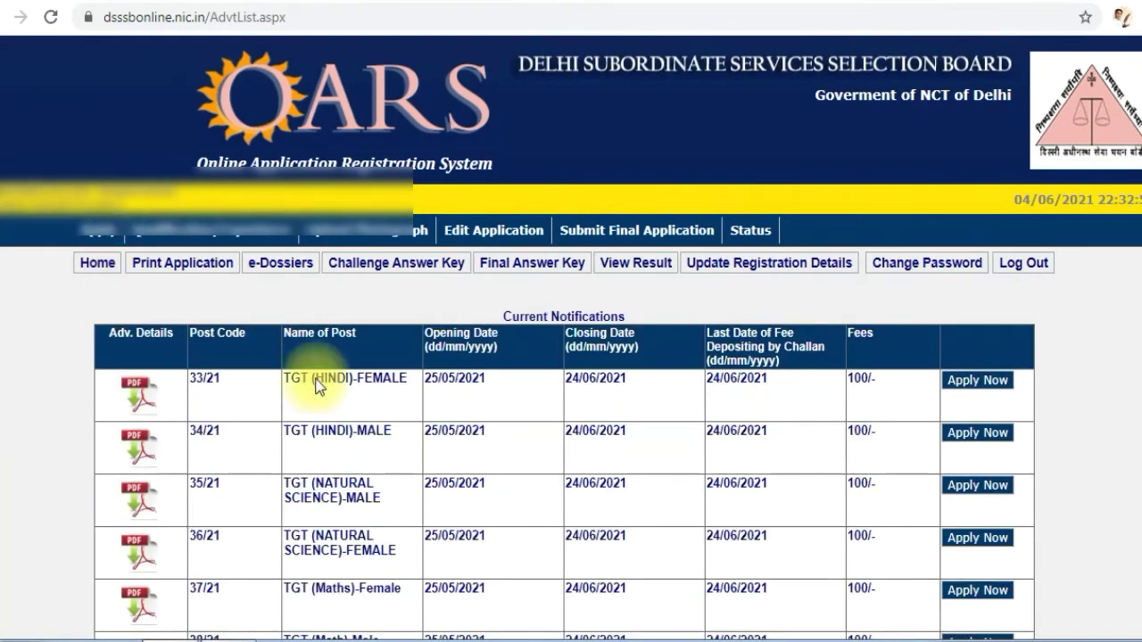
{"action": "scroll", "coordinate": [247, 455], "scroll_direction": "down", "scroll_amount": 7}
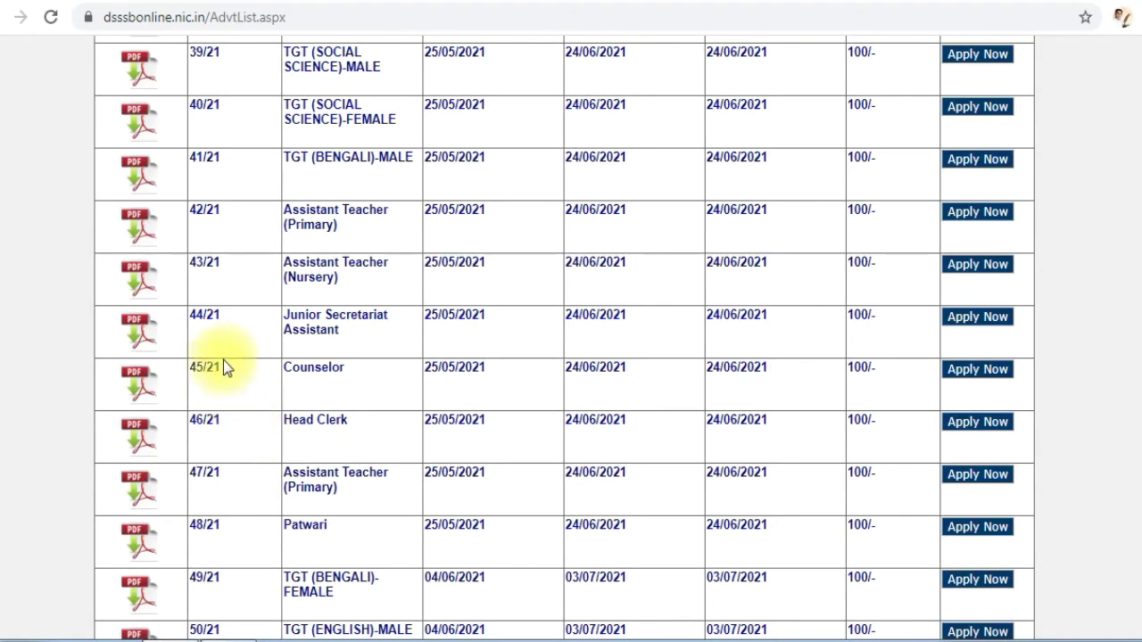
{"action": "scroll", "coordinate": [224, 369], "scroll_direction": "up", "scroll_amount": 1}
{"action": "scroll", "coordinate": [224, 369], "scroll_direction": "down", "scroll_amount": 7}
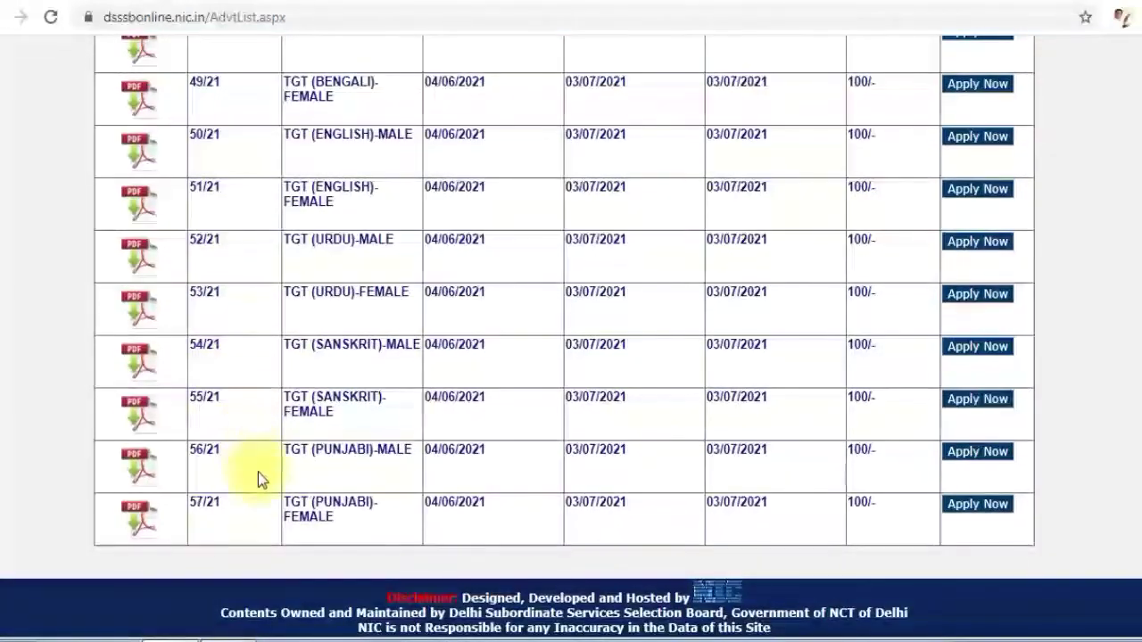
{"action": "scroll", "coordinate": [246, 436], "scroll_direction": "up", "scroll_amount": 2}
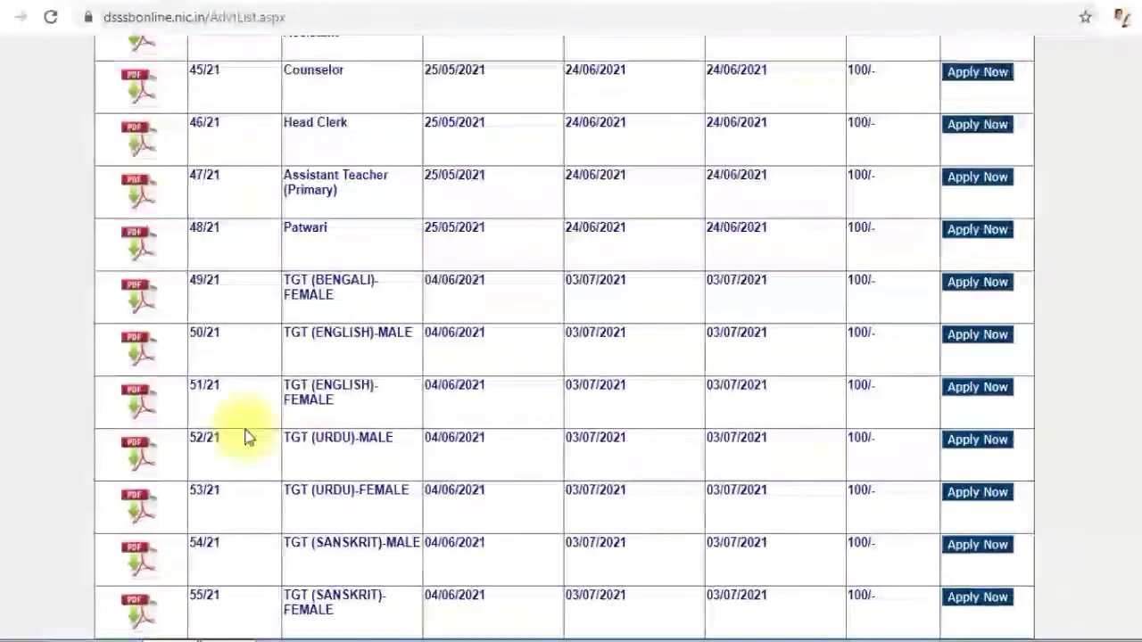
{"action": "scroll", "coordinate": [210, 388], "scroll_direction": "up", "scroll_amount": 2}
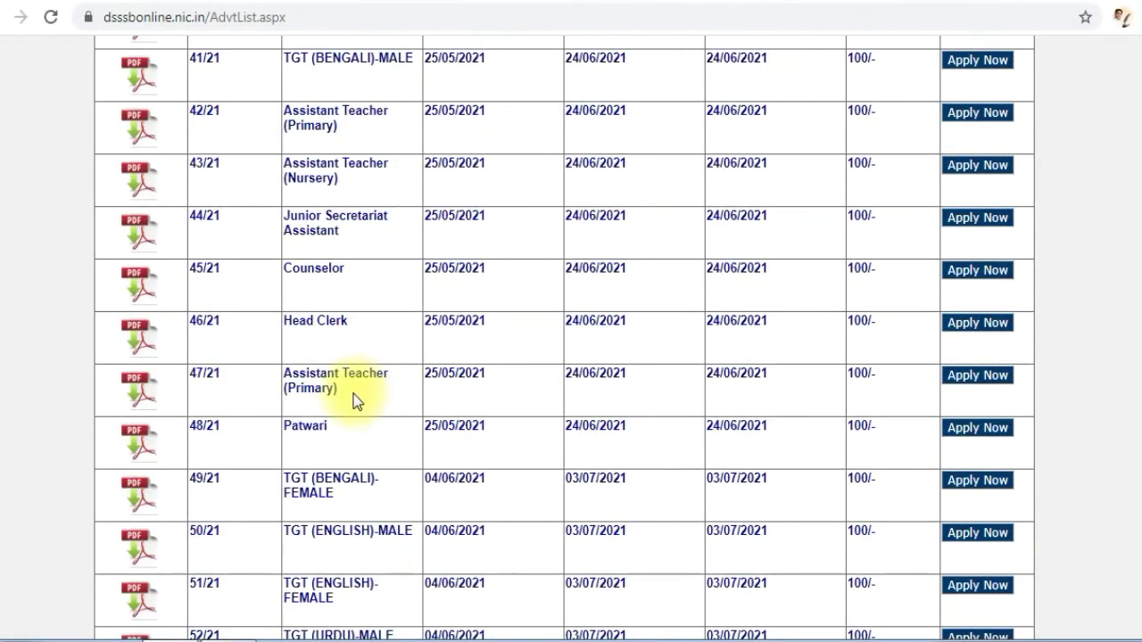
{"action": "left_click", "coordinate": [975, 382]}
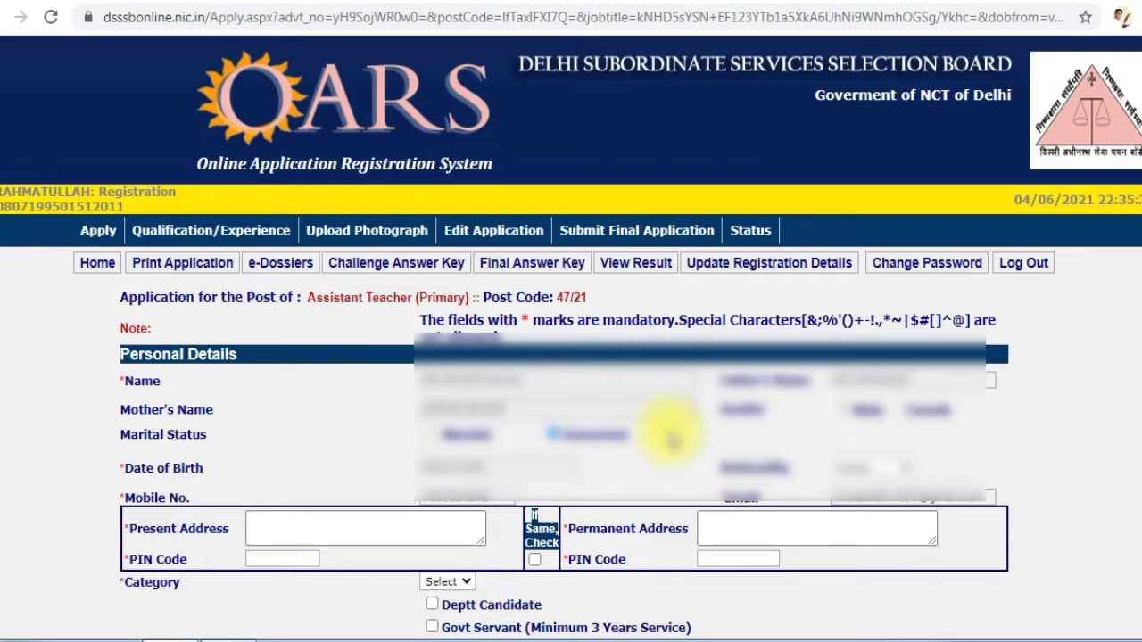
Fill in the applicant's present address and its PIN code from the browser's saved address
{"action": "scroll", "coordinate": [671, 439], "scroll_direction": "down", "scroll_amount": 1}
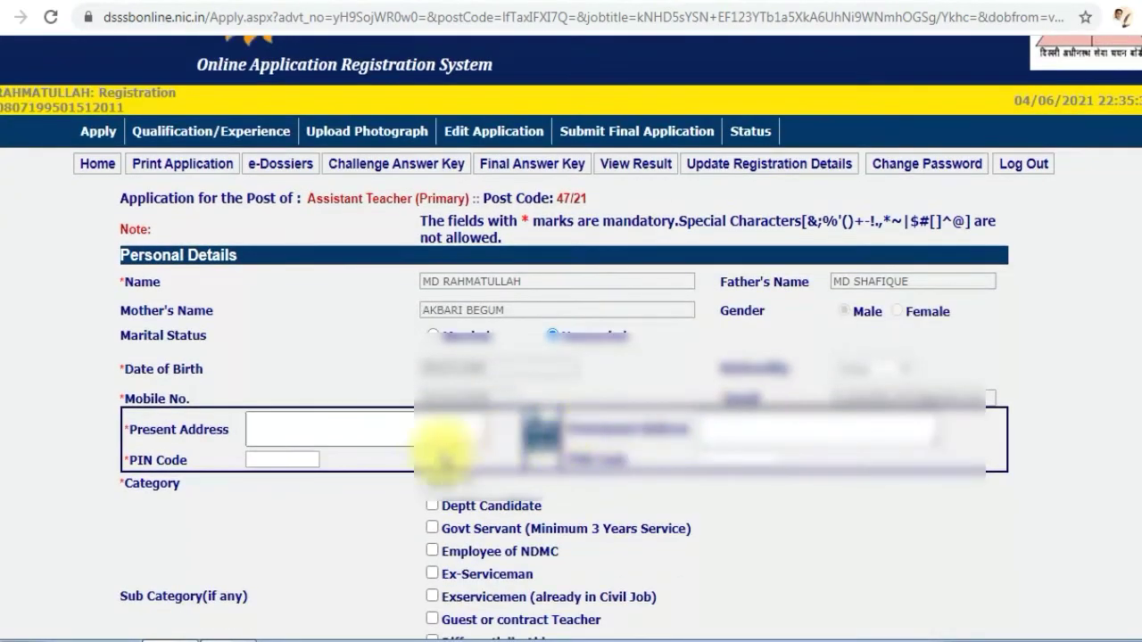
{"action": "left_click", "coordinate": [385, 428]}
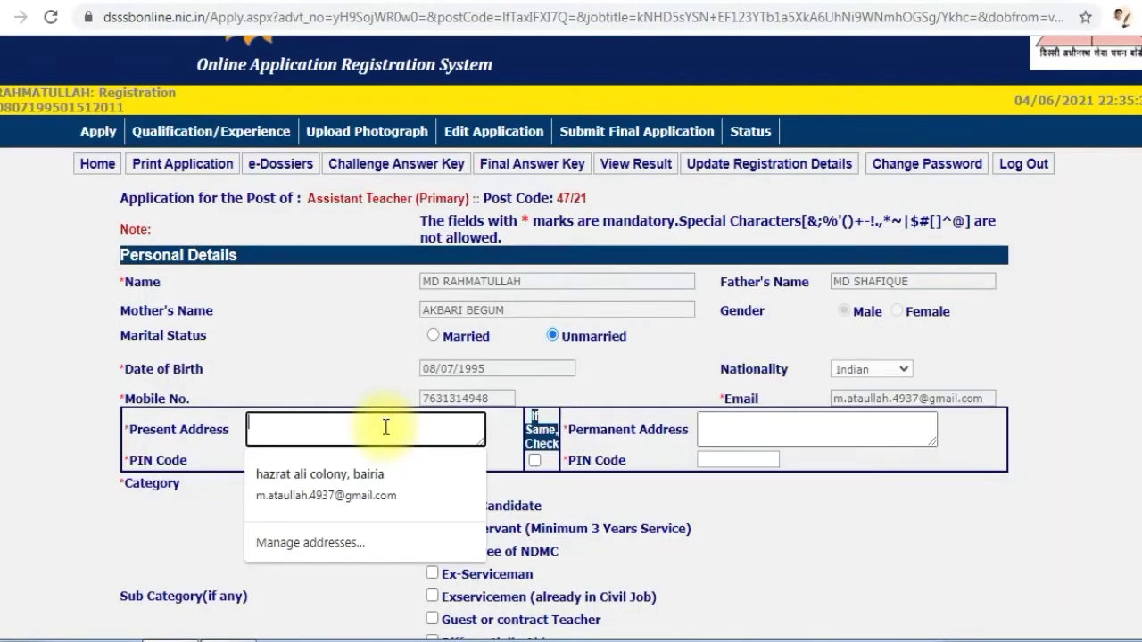
{"action": "left_click", "coordinate": [406, 477]}
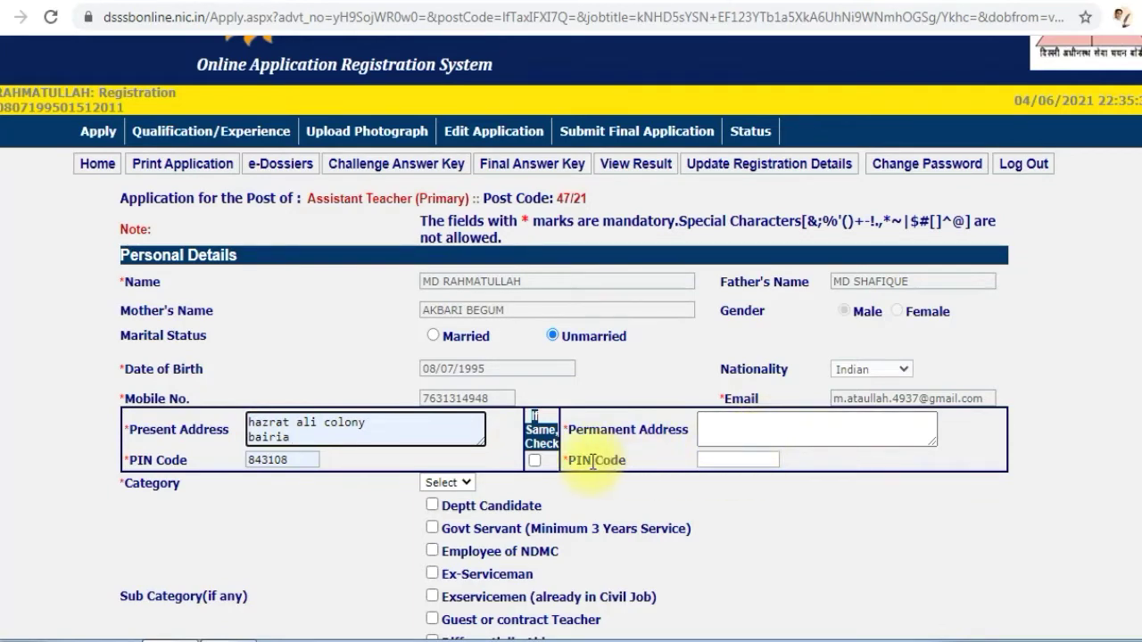
Examine the category choices, sub-category options, debarment question and declaration on the application form
{"action": "scroll", "coordinate": [383, 438], "scroll_direction": "down", "scroll_amount": 3}
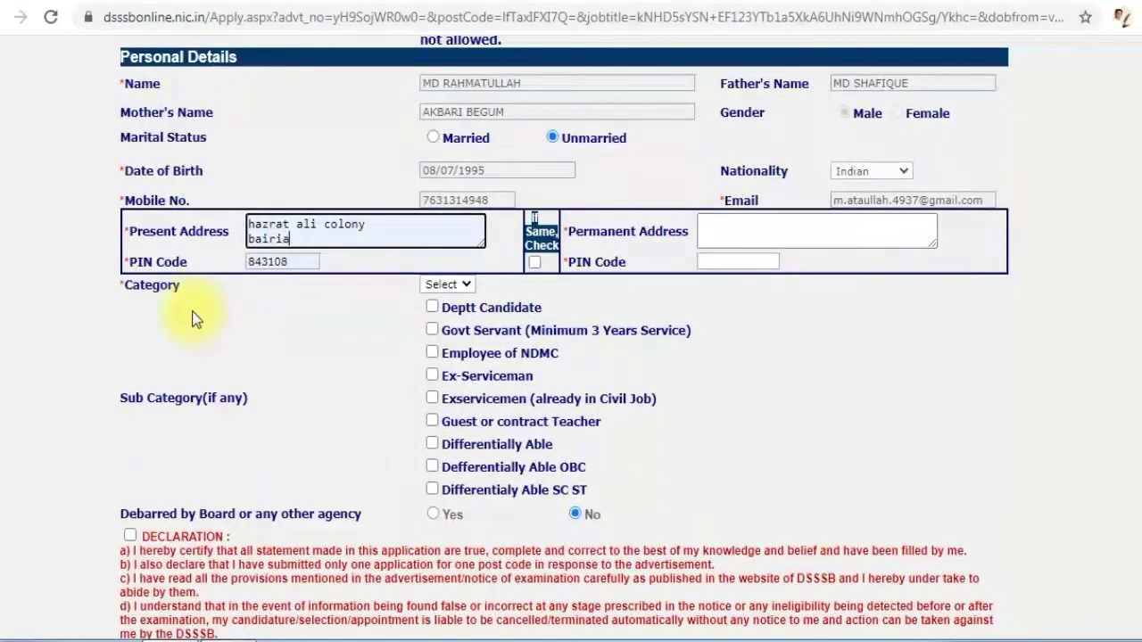
{"action": "left_click", "coordinate": [441, 283]}
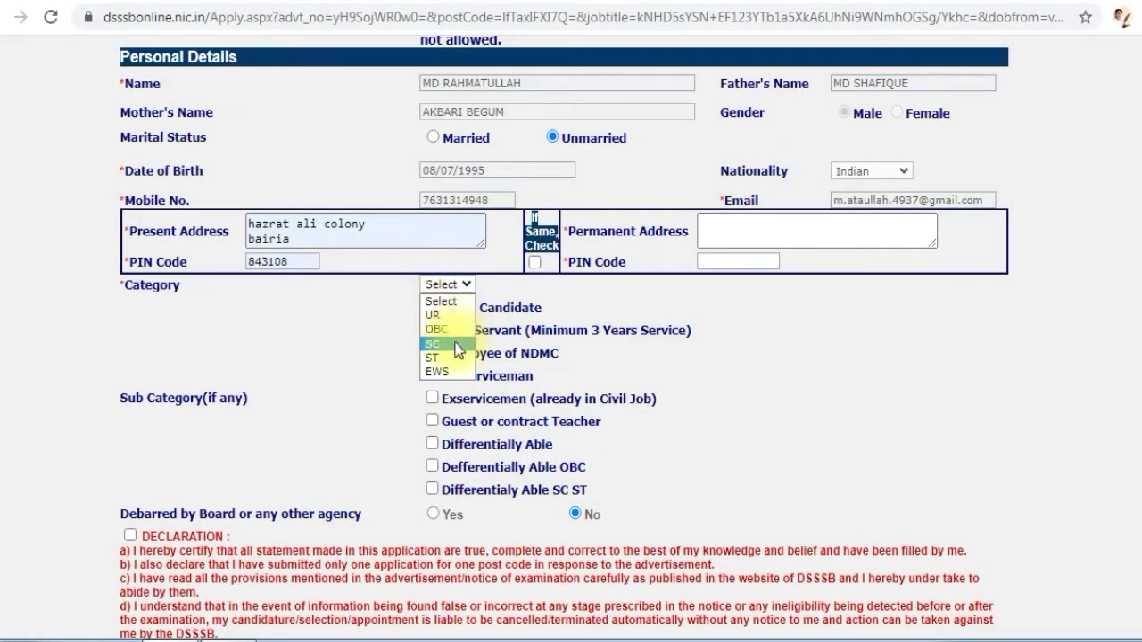
{"action": "left_click", "coordinate": [623, 353]}
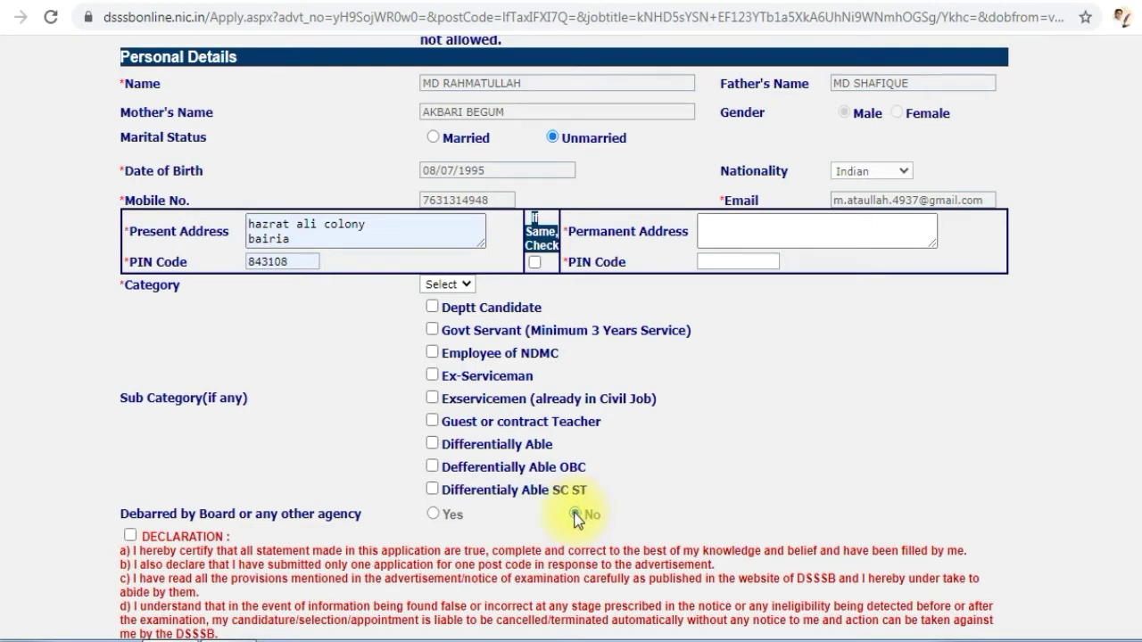
{"action": "scroll", "coordinate": [577, 519], "scroll_direction": "down", "scroll_amount": 2}
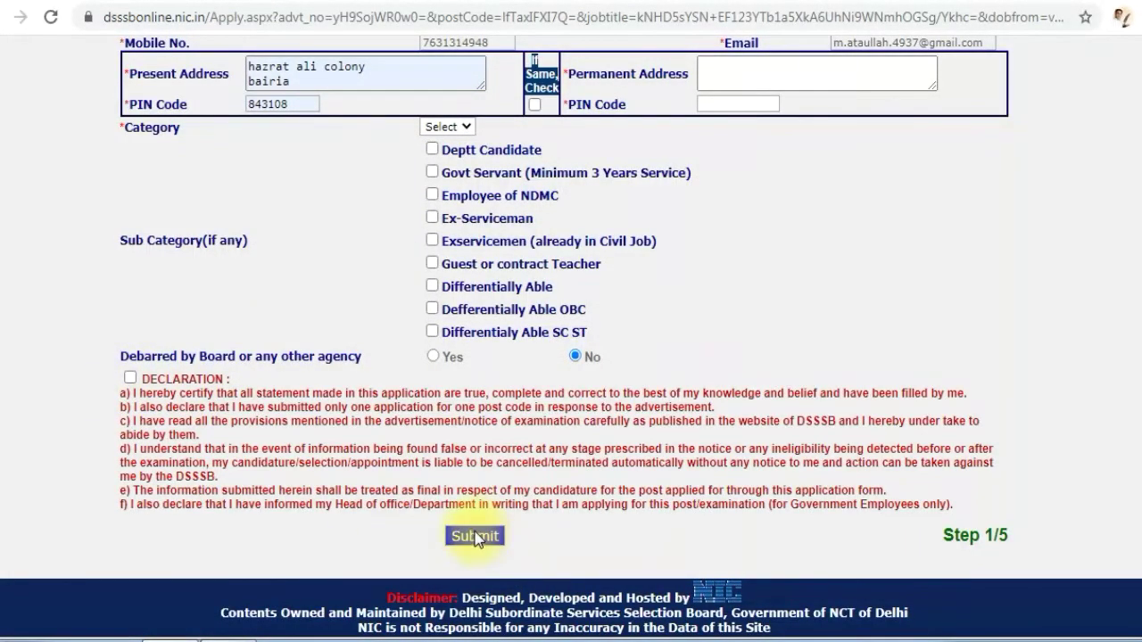
{"action": "scroll", "coordinate": [470, 489], "scroll_direction": "up", "scroll_amount": 3}
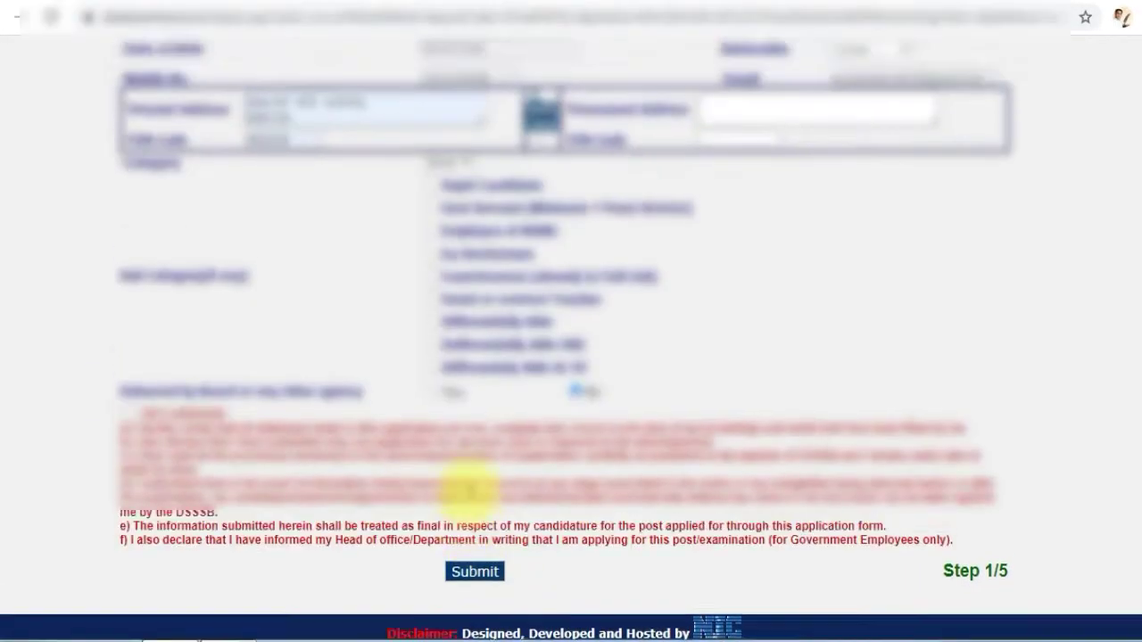
Submit the completed personal details form for step 1/5 of the application
{"action": "scroll", "coordinate": [468, 486], "scroll_direction": "down", "scroll_amount": 3}
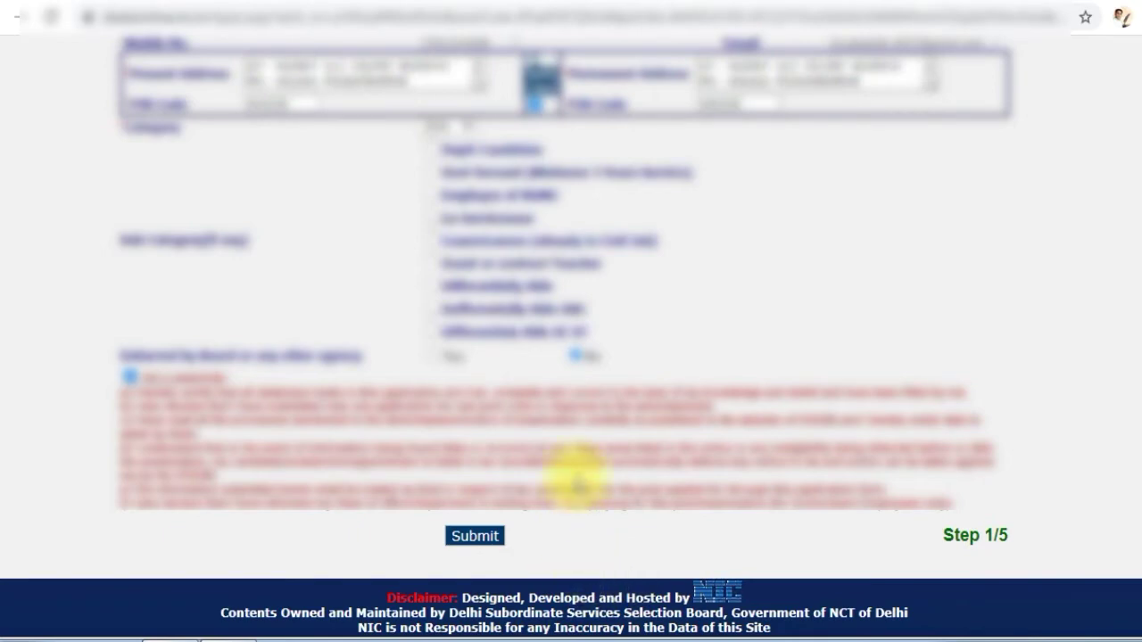
{"action": "left_click", "coordinate": [482, 538]}
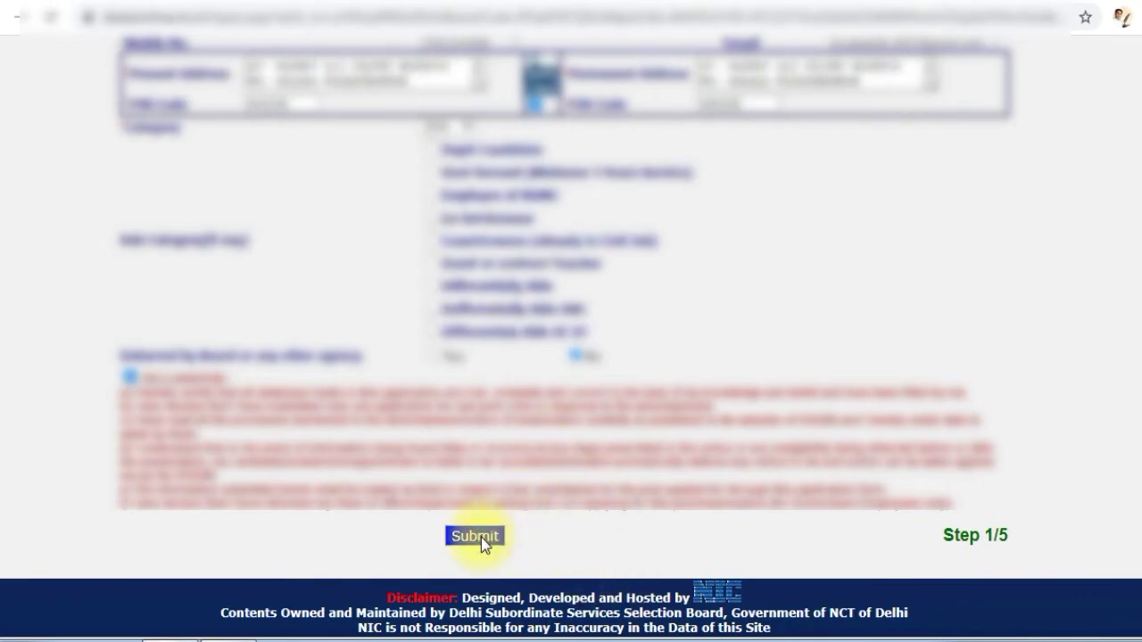
{"action": "left_click", "coordinate": [475, 536]}
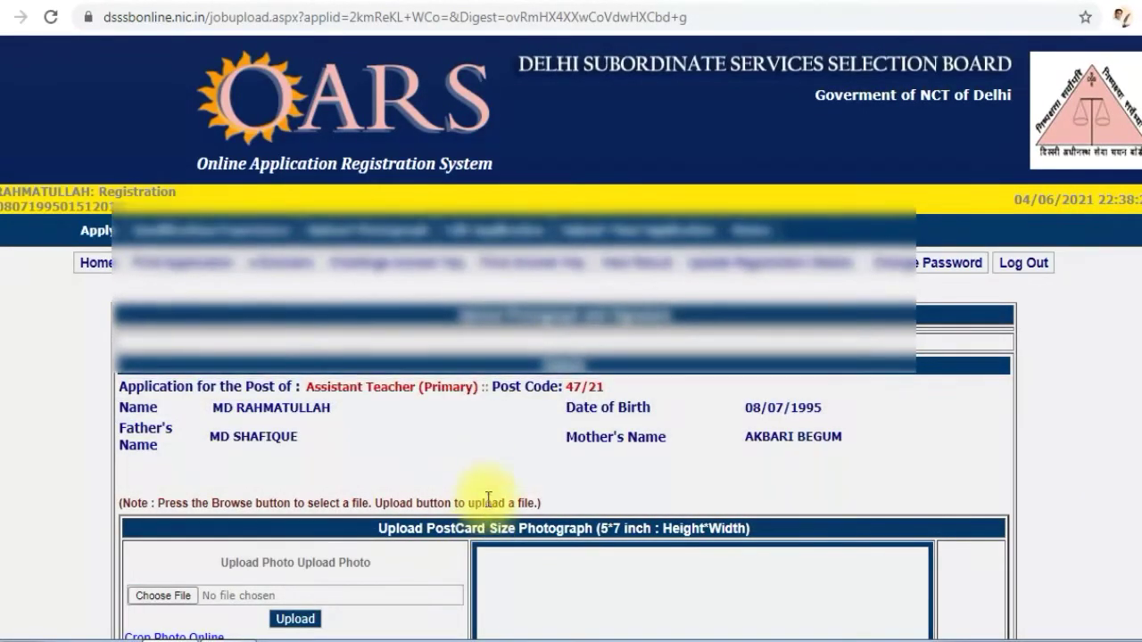
Examine the postcard size photograph's required width, height, file format and maximum file size
{"action": "scroll", "coordinate": [495, 449], "scroll_direction": "down", "scroll_amount": 3}
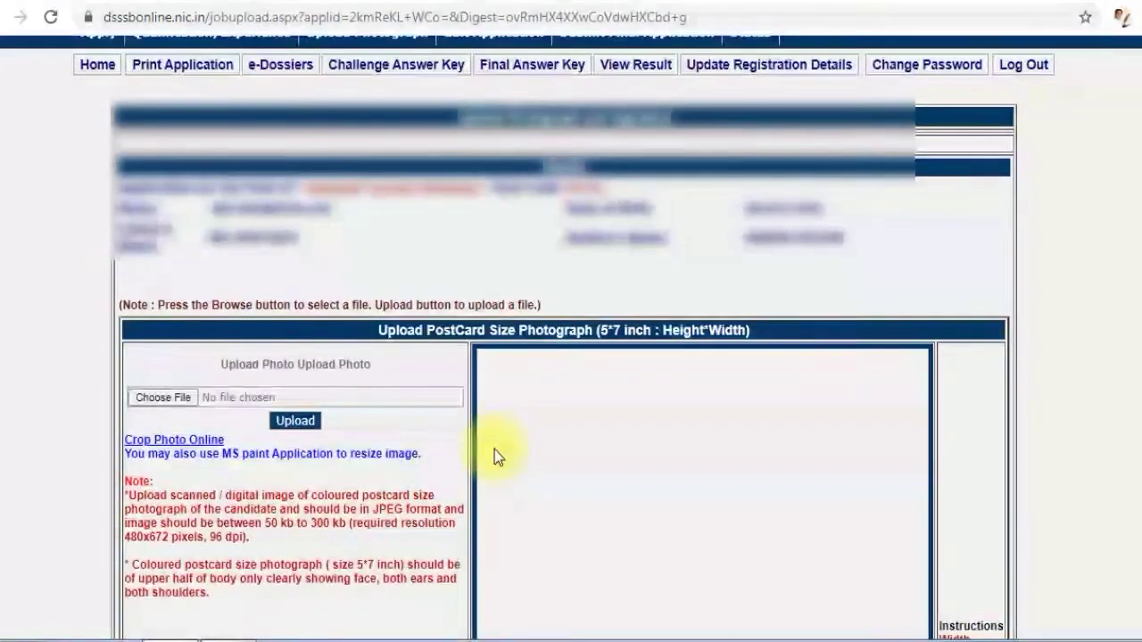
{"action": "scroll", "coordinate": [494, 449], "scroll_direction": "down", "scroll_amount": 1}
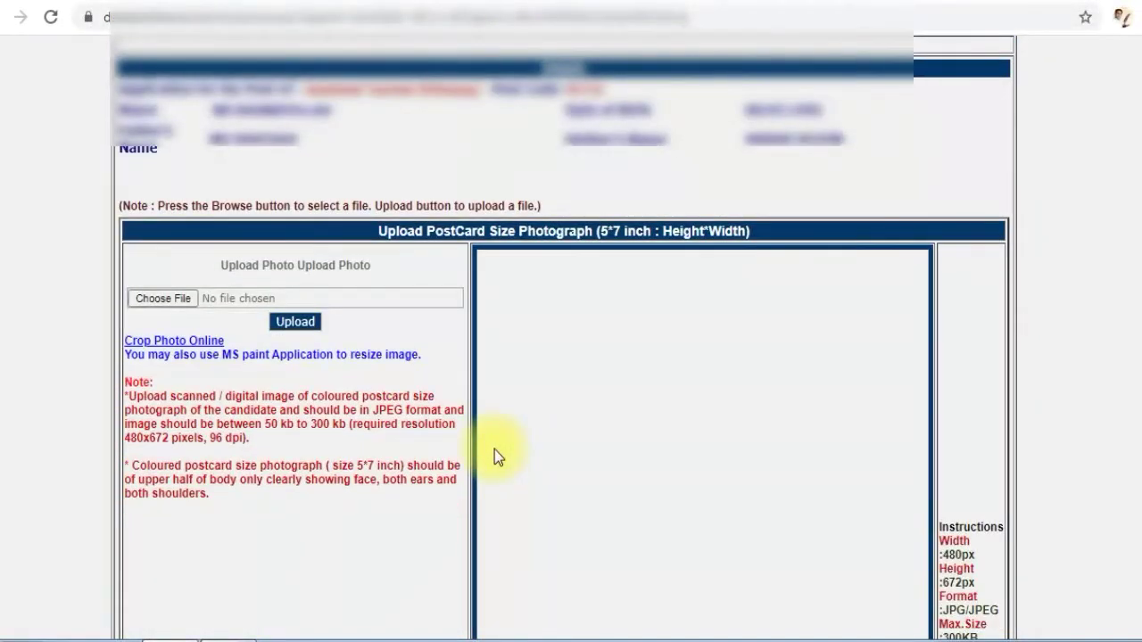
{"action": "scroll", "coordinate": [492, 447], "scroll_direction": "down", "scroll_amount": 1}
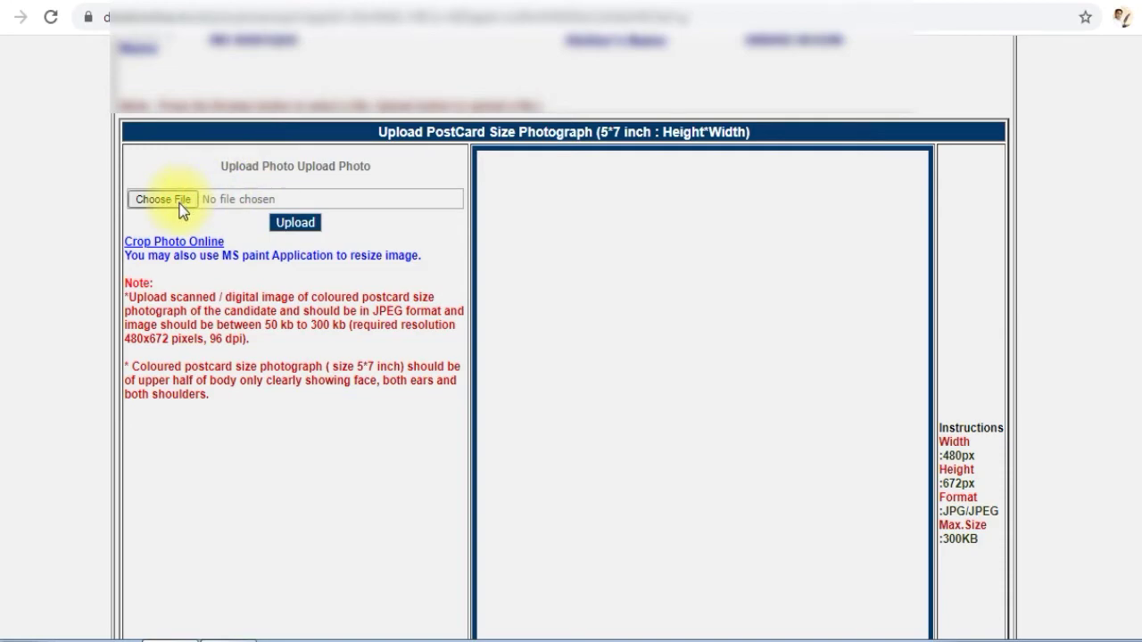
{"action": "scroll", "coordinate": [961, 457], "scroll_direction": "down", "scroll_amount": 1}
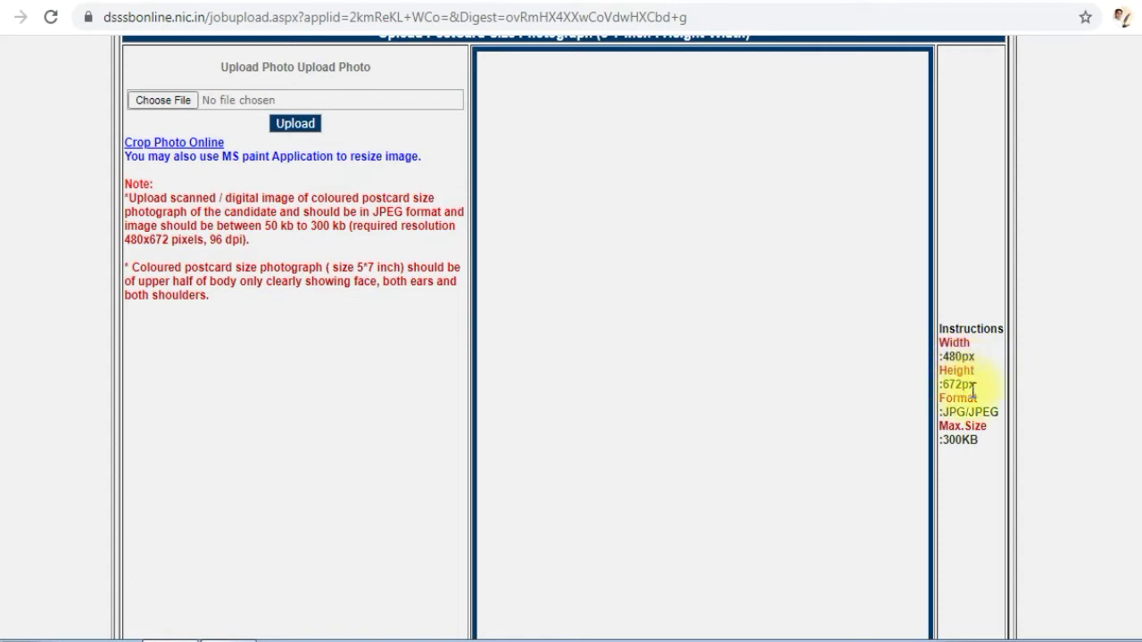
{"action": "double_click", "coordinate": [949, 385]}
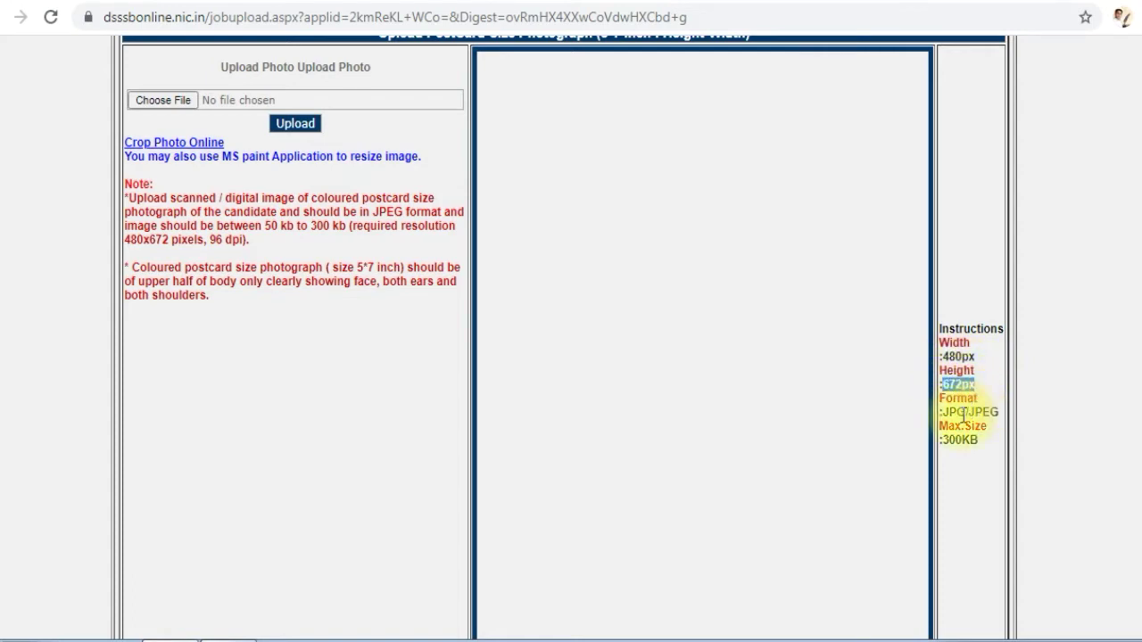
{"action": "left_click_drag", "start_coordinate": [940, 413], "coordinate": [1003, 419]}
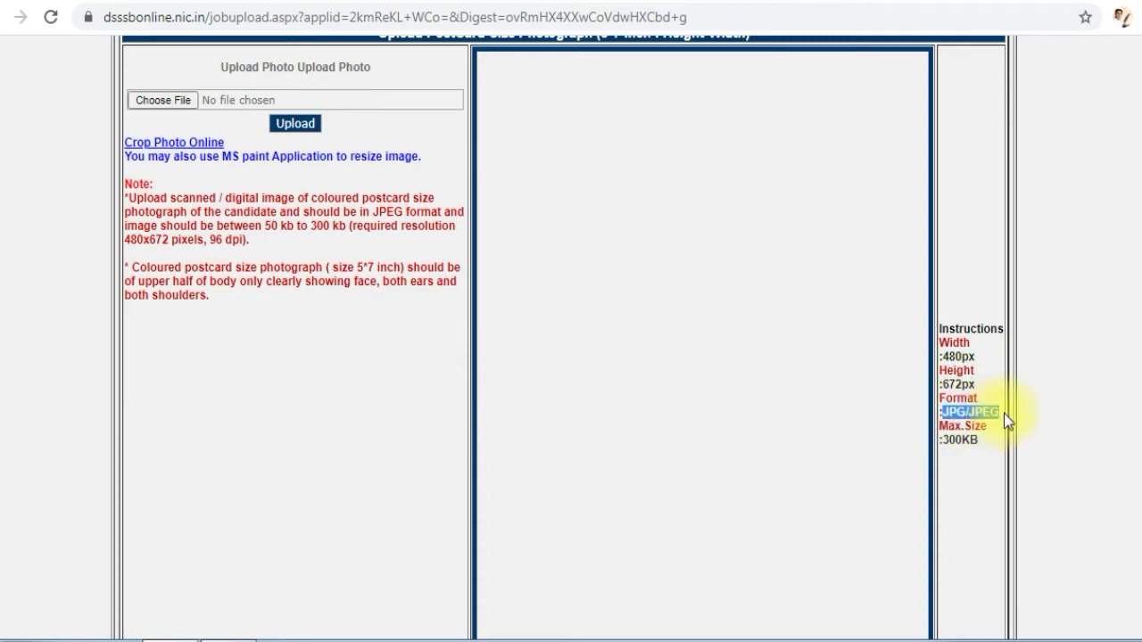
{"action": "left_click_drag", "start_coordinate": [943, 439], "coordinate": [984, 439]}
{"action": "scroll", "coordinate": [688, 400], "scroll_direction": "up", "scroll_amount": 2}
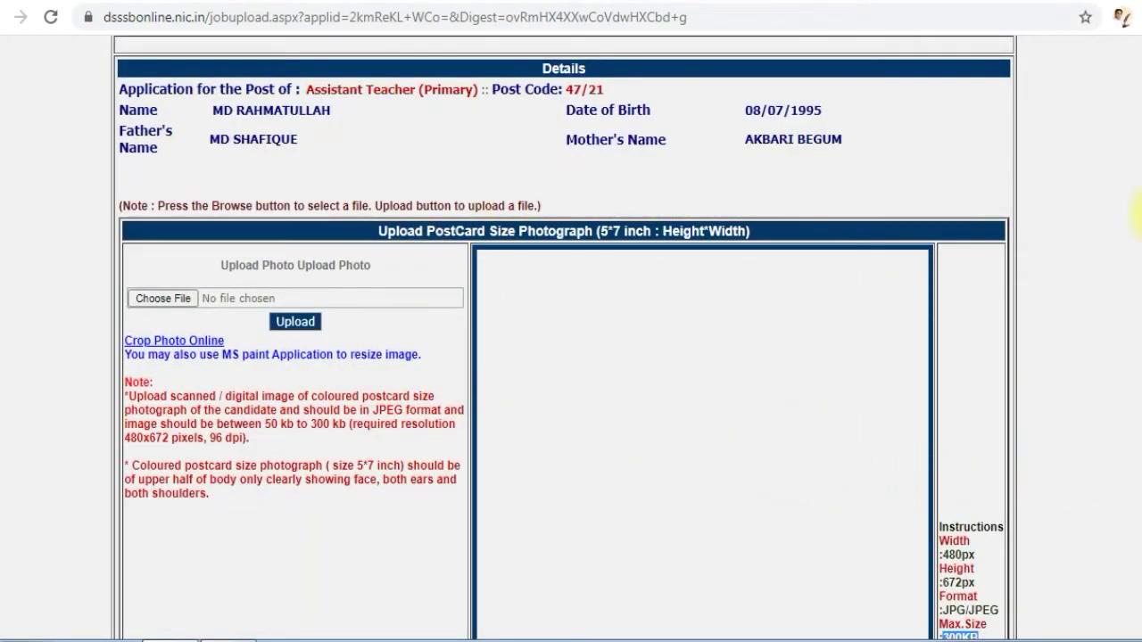
Open the Crop Photo Online link in a new tab, view the photo editor site and return to the upload page
{"action": "right_click", "coordinate": [168, 344]}
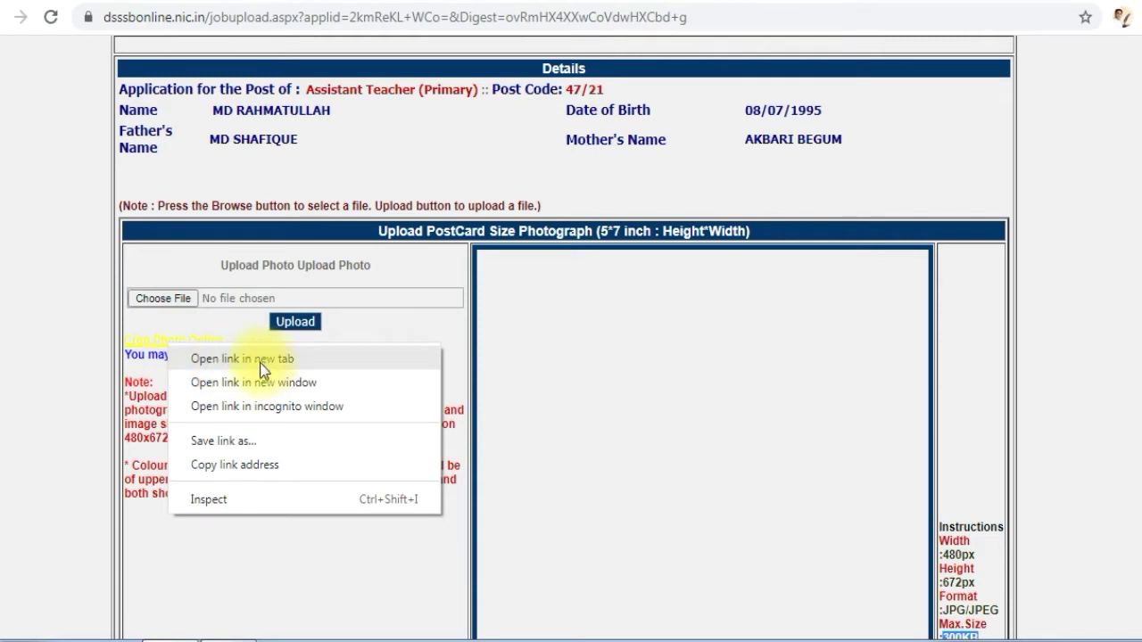
{"action": "left_click", "coordinate": [259, 360]}
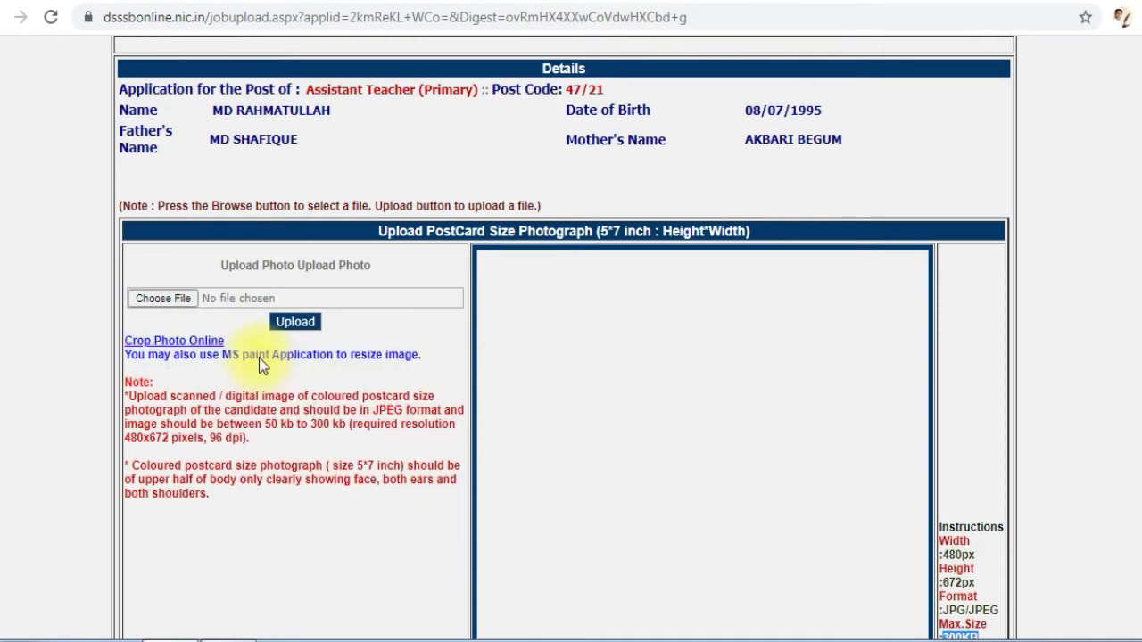
{"action": "left_click", "coordinate": [312, 7]}
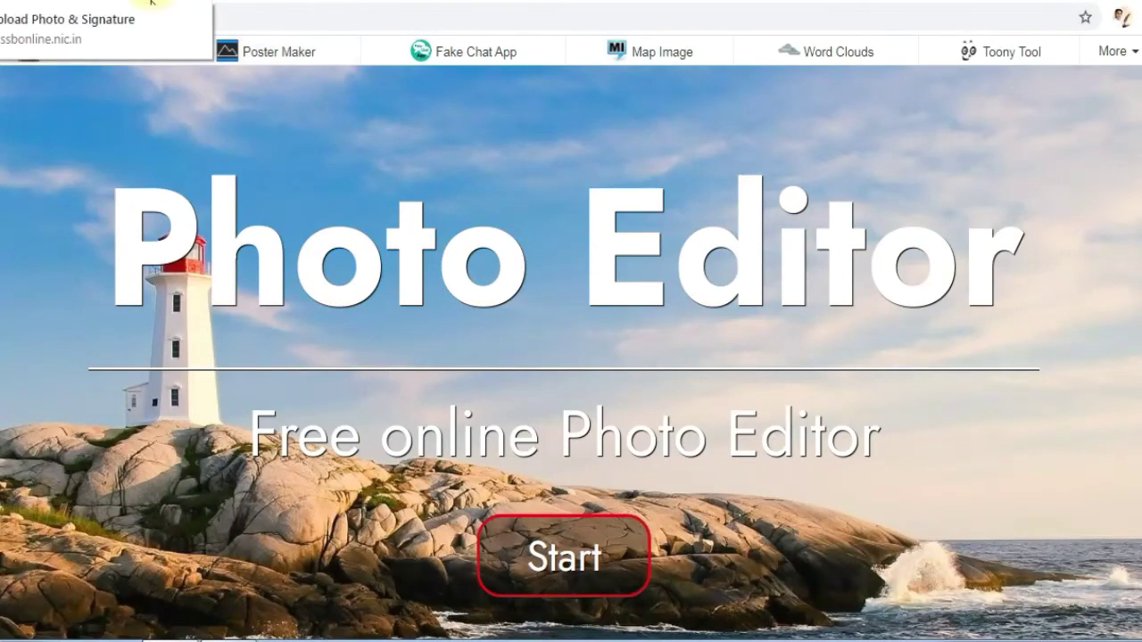
{"action": "left_click", "coordinate": [152, 4]}
Examine the signature upload's required width, height, file format and maximum file size
{"action": "scroll", "coordinate": [268, 324], "scroll_direction": "down", "scroll_amount": 5}
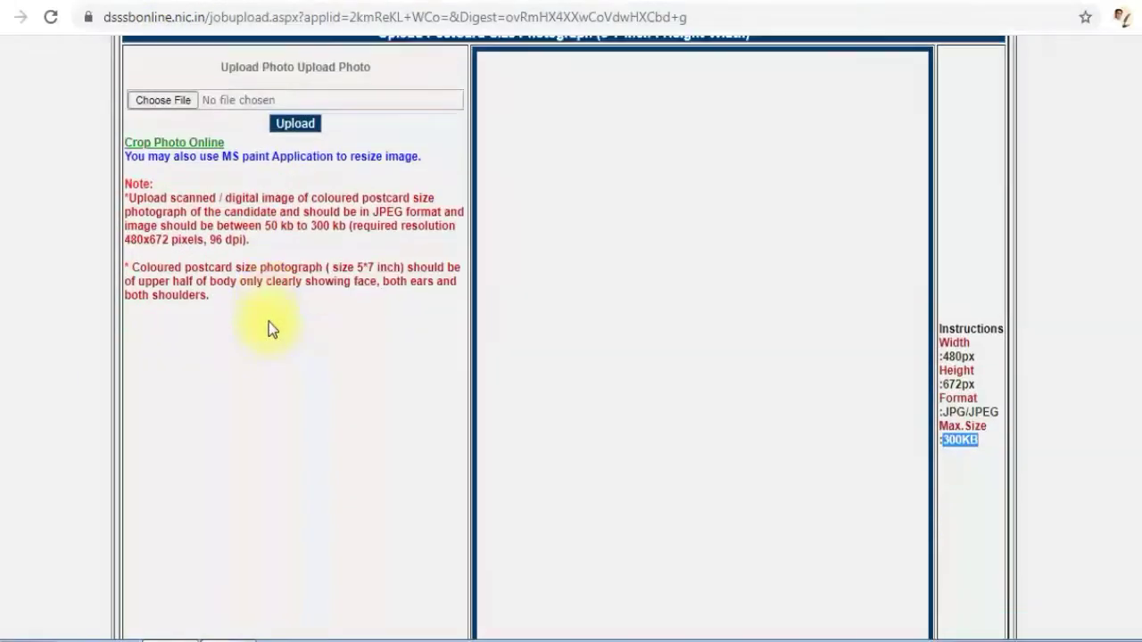
{"action": "scroll", "coordinate": [276, 314], "scroll_direction": "down", "scroll_amount": 3}
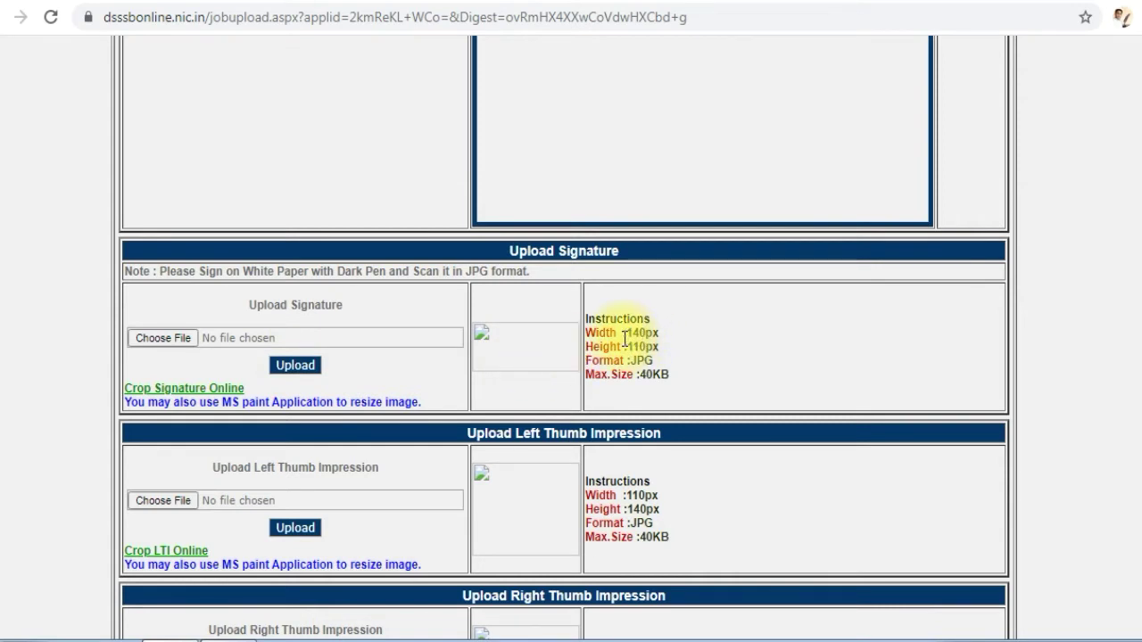
{"action": "mouse_move", "coordinate": [622, 335]}
{"action": "left_mouse_down"}
{"action": "mouse_move", "coordinate": [659, 335]}
{"action": "mouse_move", "coordinate": [610, 347]}
{"action": "mouse_move", "coordinate": [684, 383]}
{"action": "mouse_move", "coordinate": [640, 379]}
{"action": "left_mouse_up"}
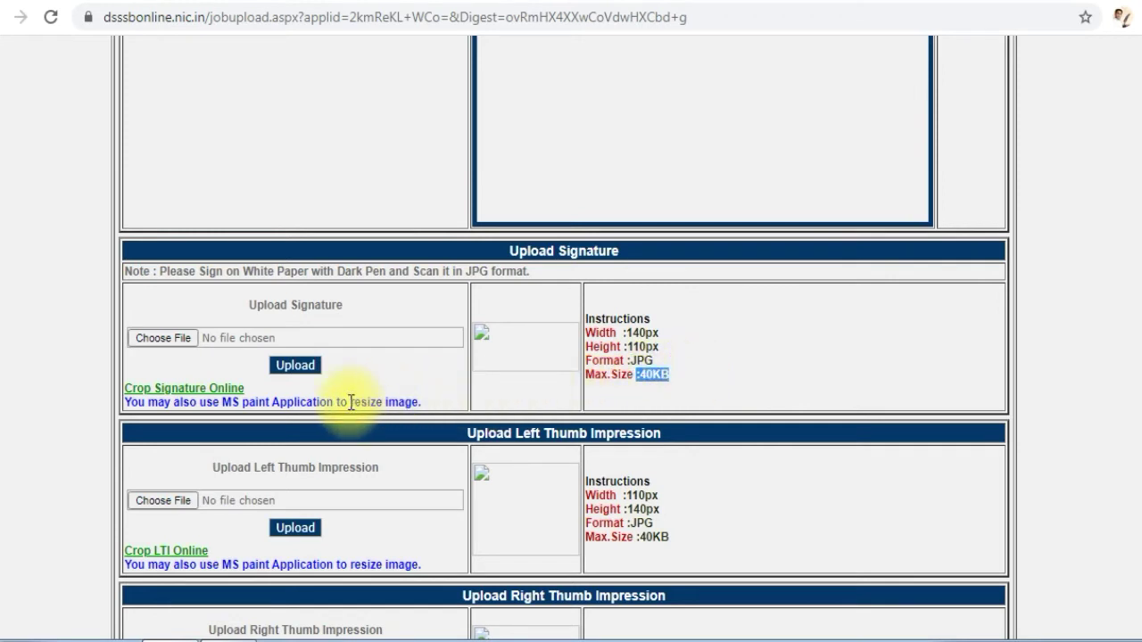
Examine the left thumb impression's required width, height, file format and maximum file size
{"action": "scroll", "coordinate": [351, 401], "scroll_direction": "down", "scroll_amount": 1}
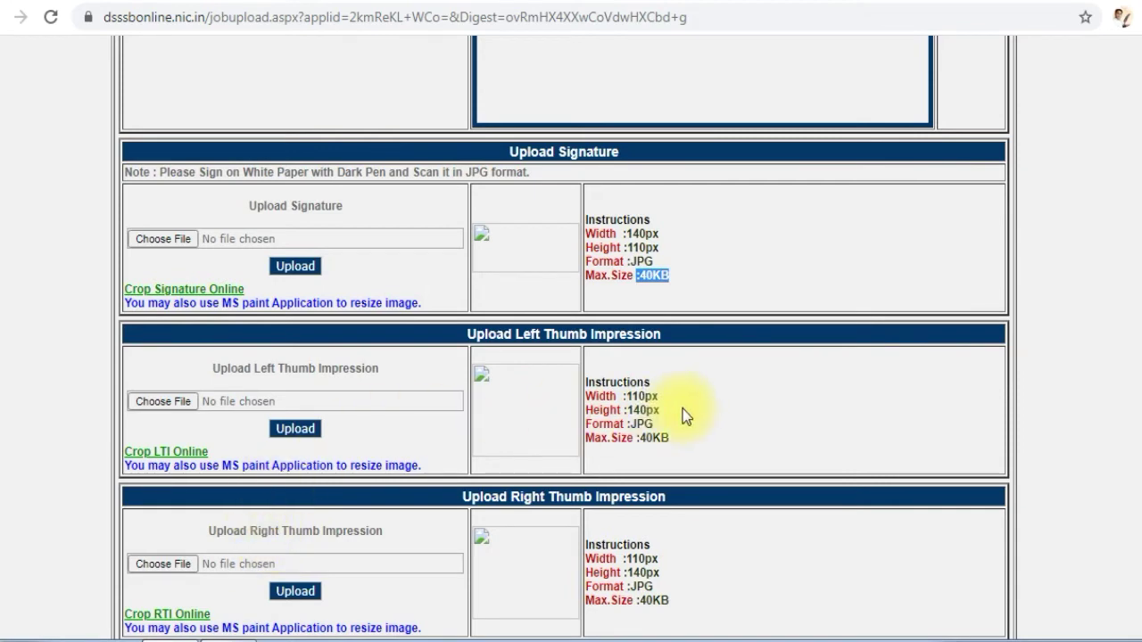
{"action": "left_click_drag", "start_coordinate": [668, 399], "coordinate": [611, 397]}
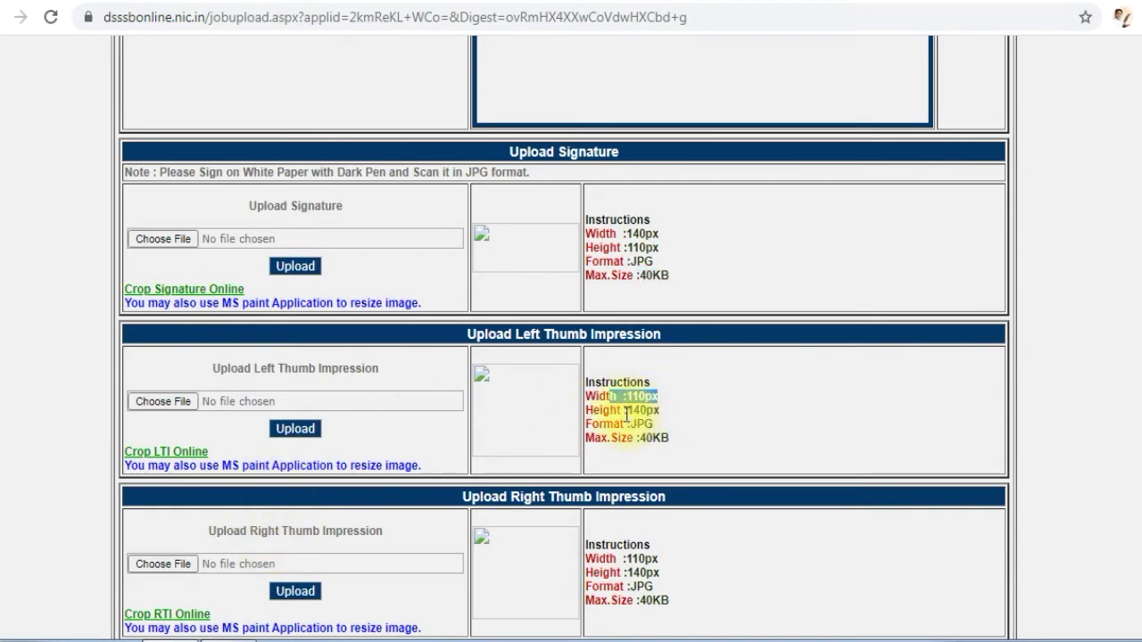
{"action": "double_click", "coordinate": [633, 411]}
{"action": "left_click_drag", "start_coordinate": [702, 430], "coordinate": [603, 423]}
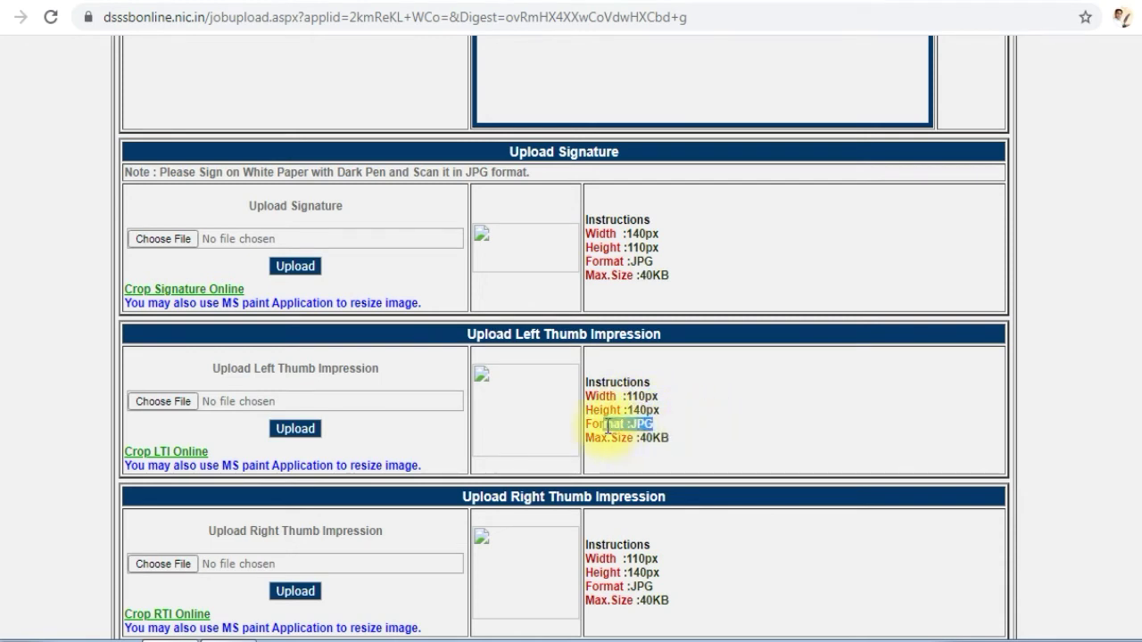
{"action": "left_click_drag", "start_coordinate": [687, 439], "coordinate": [623, 467]}
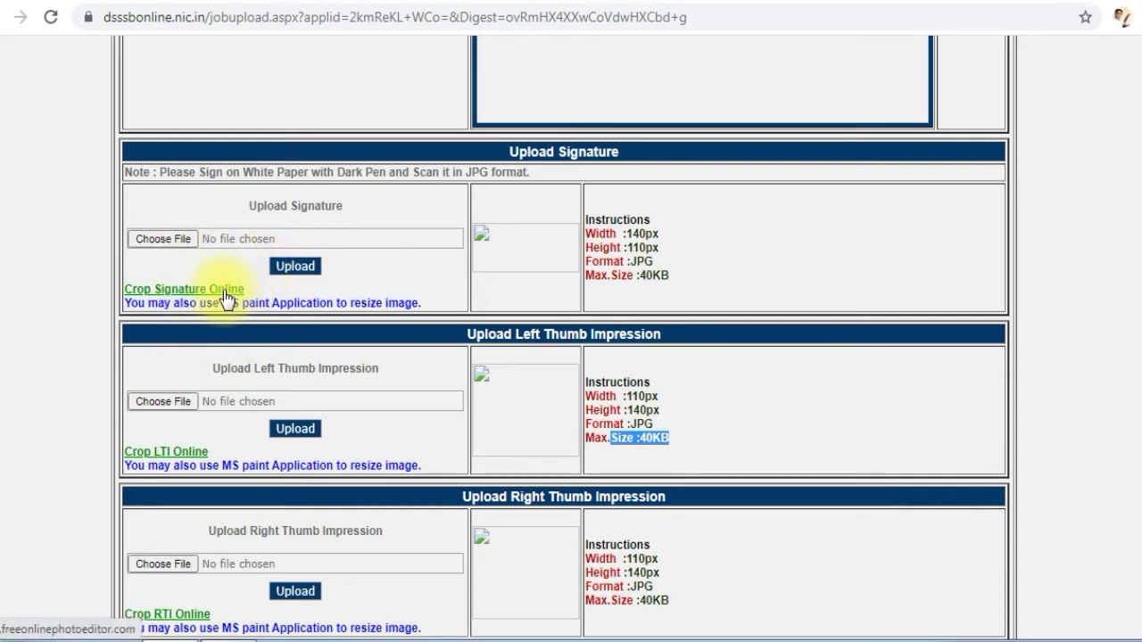
Look over the upload sections and cropping links for the photograph, signature, left thumb impression and right thumb impression
{"action": "scroll", "coordinate": [238, 298], "scroll_direction": "down", "scroll_amount": 1}
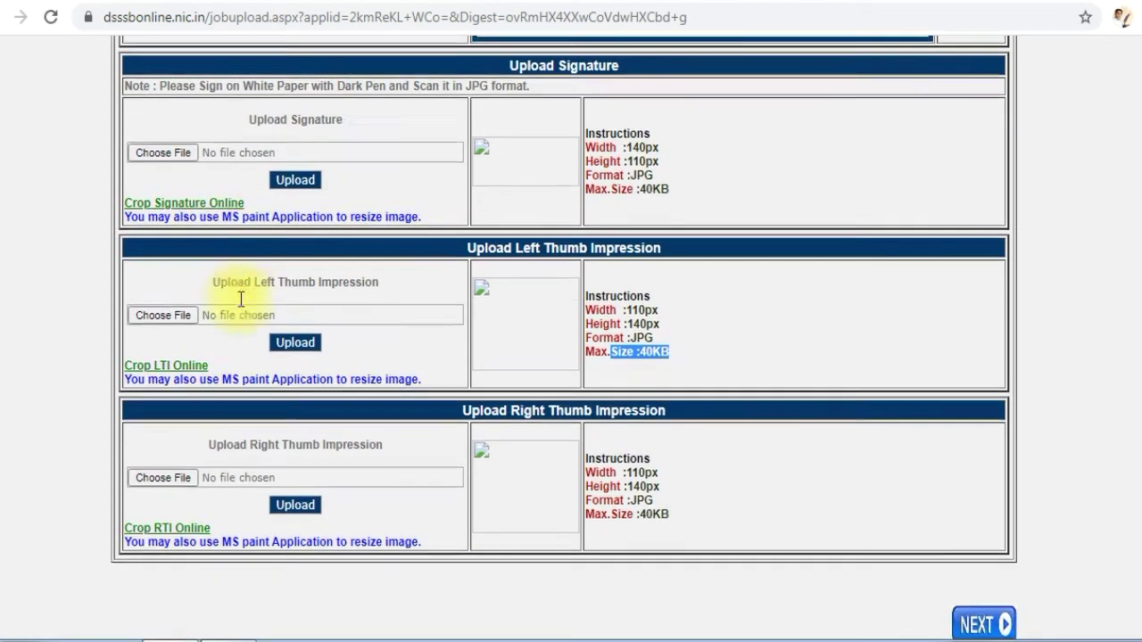
{"action": "scroll", "coordinate": [237, 297], "scroll_direction": "up", "scroll_amount": 2}
{"action": "scroll", "coordinate": [239, 294], "scroll_direction": "up", "scroll_amount": 2}
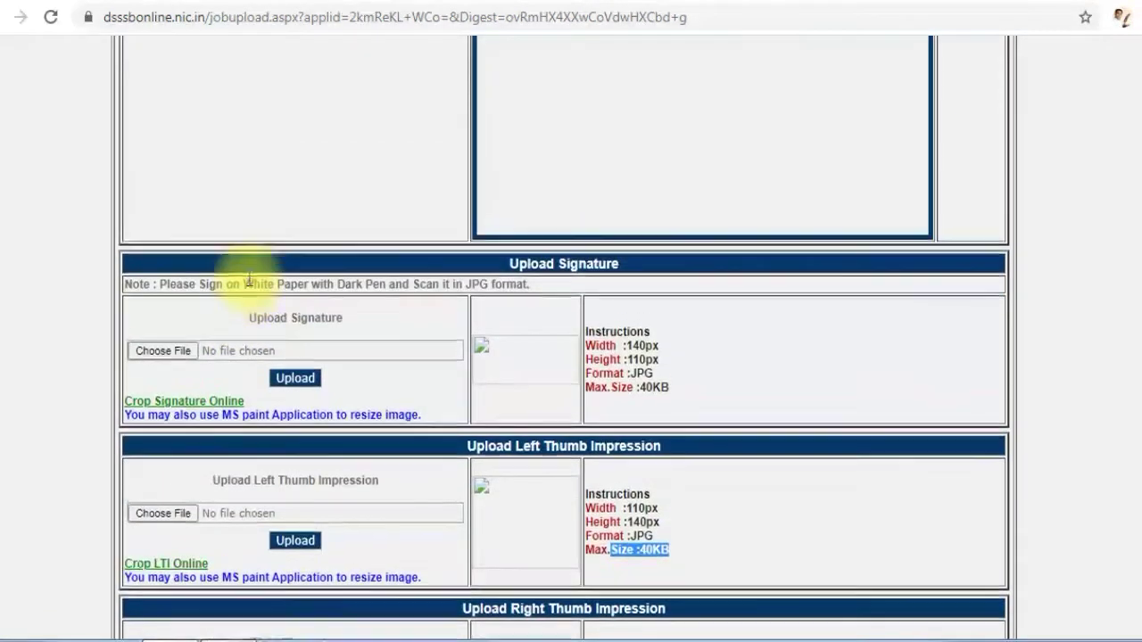
{"action": "scroll", "coordinate": [251, 284], "scroll_direction": "down", "scroll_amount": 2}
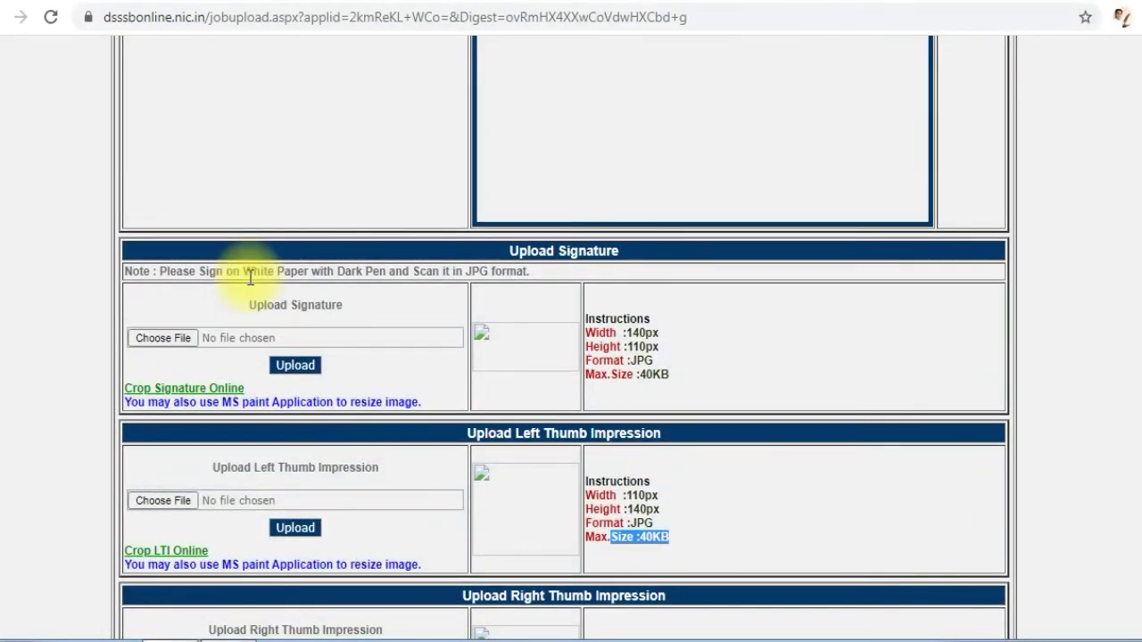
{"action": "scroll", "coordinate": [251, 279], "scroll_direction": "down", "scroll_amount": 2}
{"action": "scroll", "coordinate": [268, 281], "scroll_direction": "up", "scroll_amount": 3}
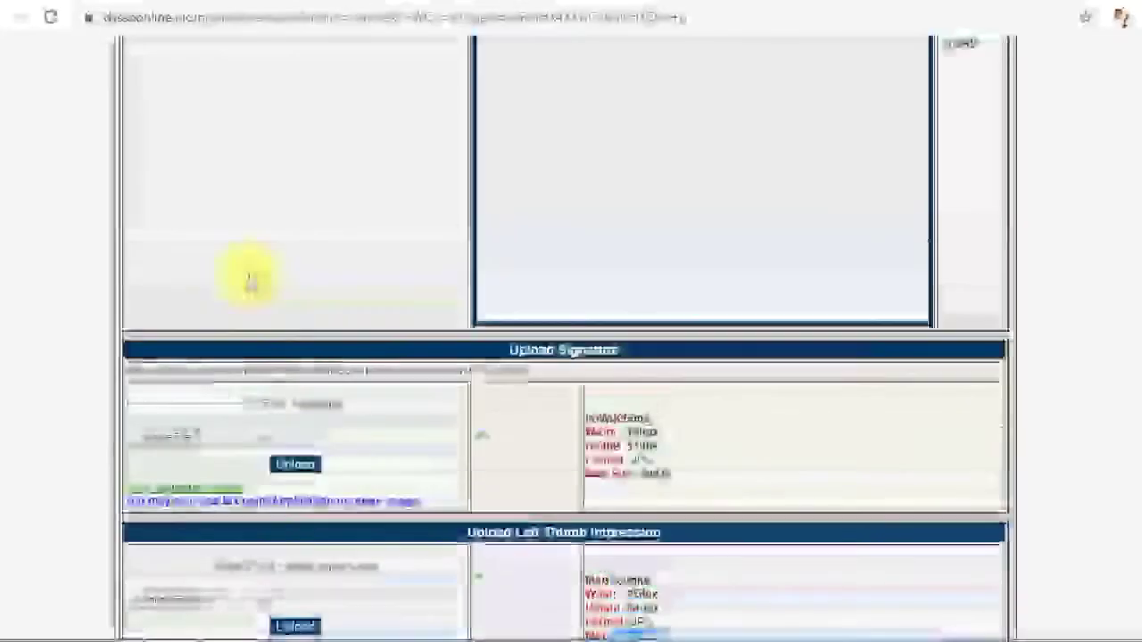
{"action": "scroll", "coordinate": [250, 281], "scroll_direction": "up", "scroll_amount": 4}
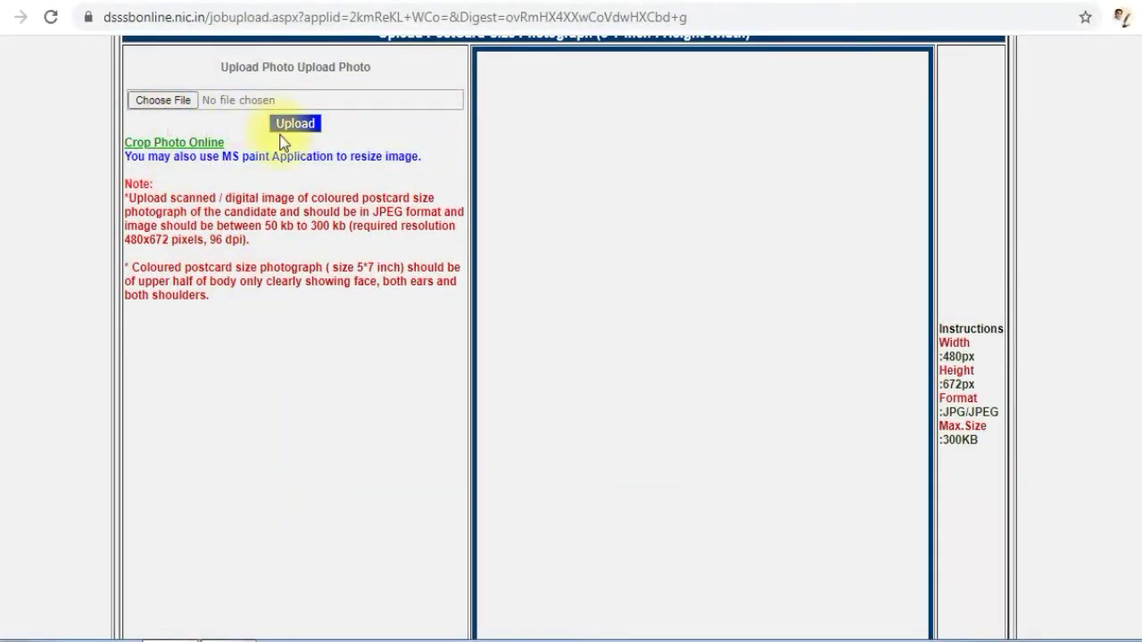
{"action": "scroll", "coordinate": [288, 218], "scroll_direction": "down", "scroll_amount": 4}
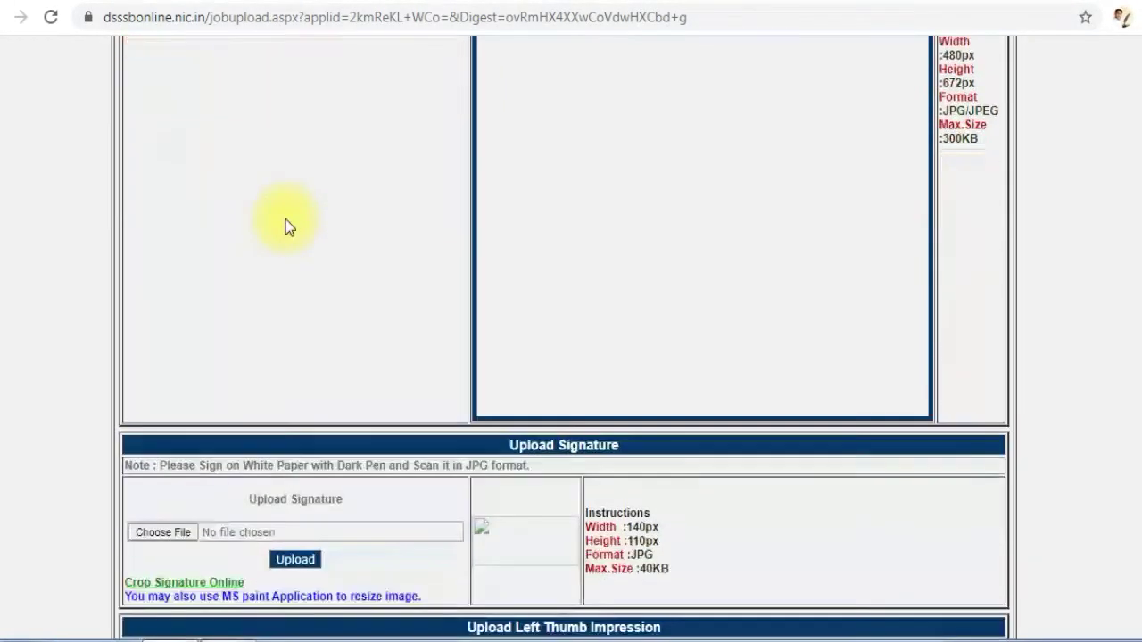
{"action": "scroll", "coordinate": [284, 219], "scroll_direction": "down", "scroll_amount": 3}
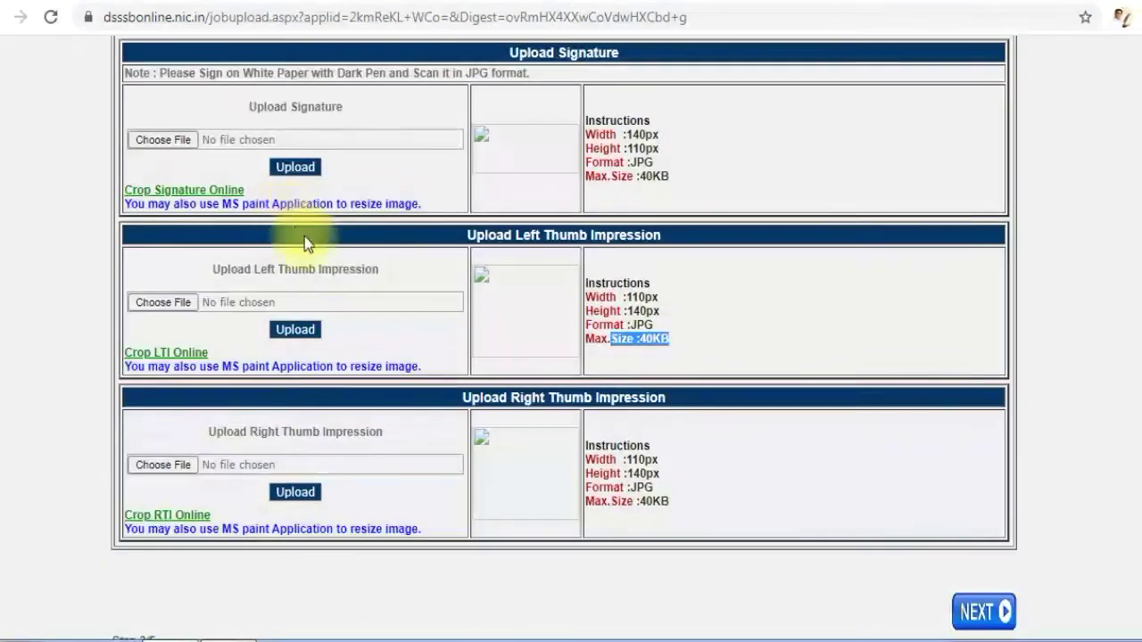
Check the uploaded photograph, signature and both thumb impressions, and continue to the educational qualification details
{"action": "scroll", "coordinate": [1075, 622], "scroll_direction": "up", "scroll_amount": 1}
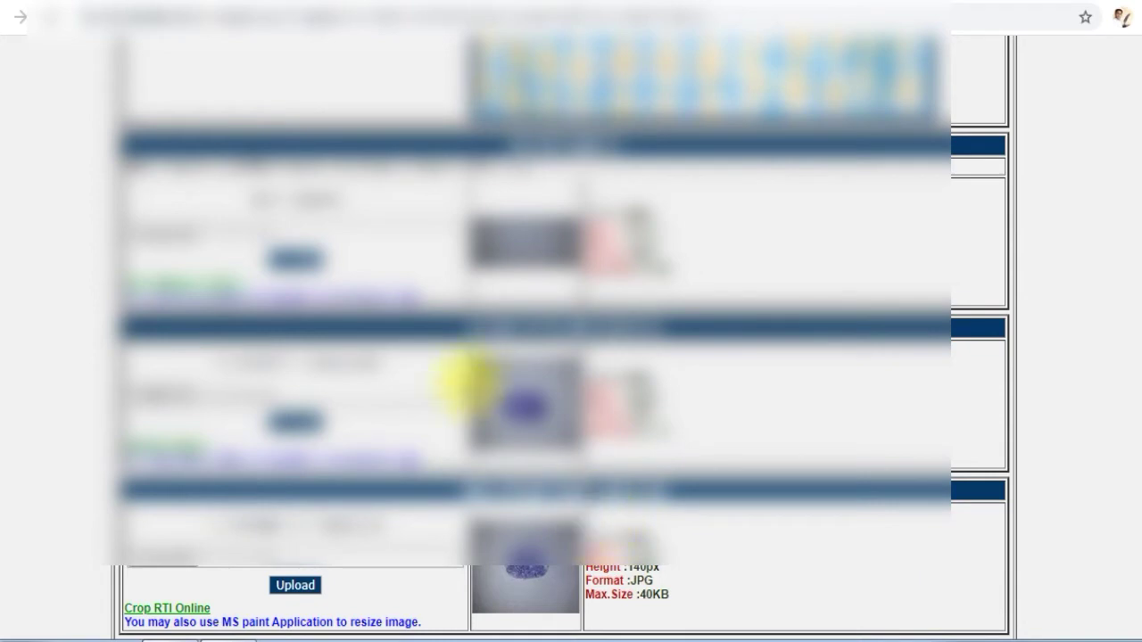
{"action": "scroll", "coordinate": [530, 364], "scroll_direction": "up", "scroll_amount": 4}
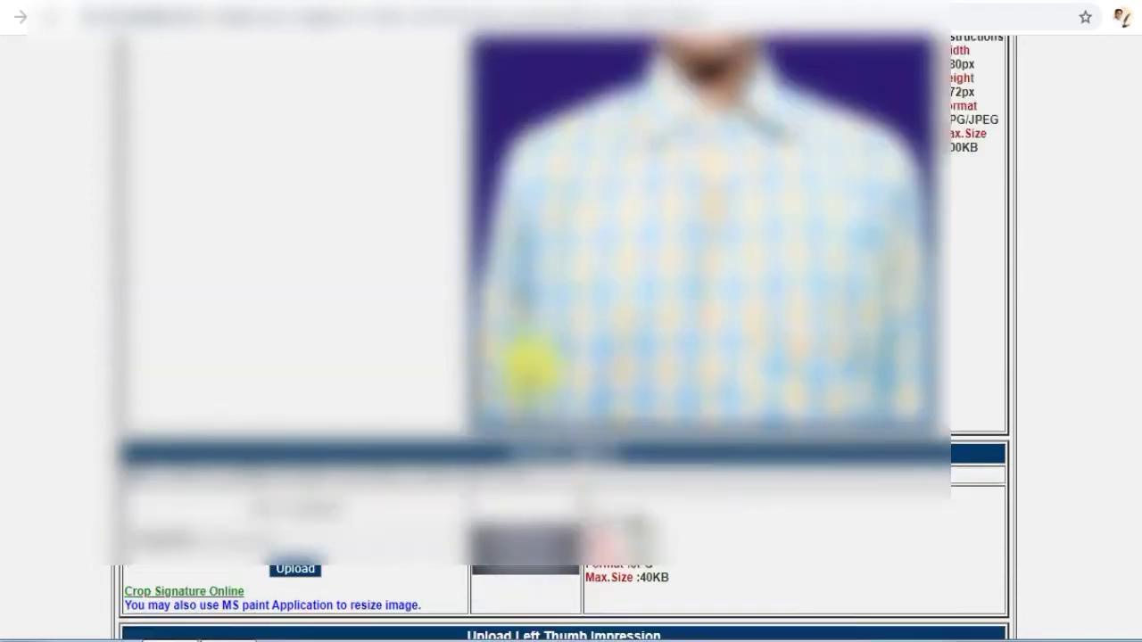
{"action": "scroll", "coordinate": [378, 214], "scroll_direction": "up", "scroll_amount": 2}
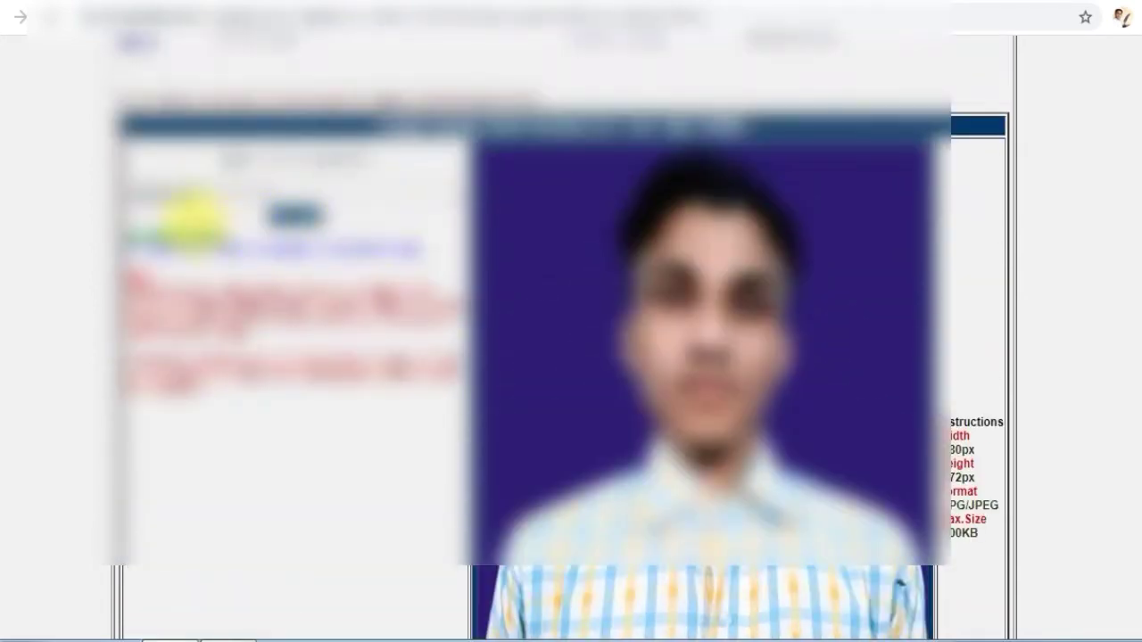
{"action": "scroll", "coordinate": [586, 312], "scroll_direction": "down", "scroll_amount": 2}
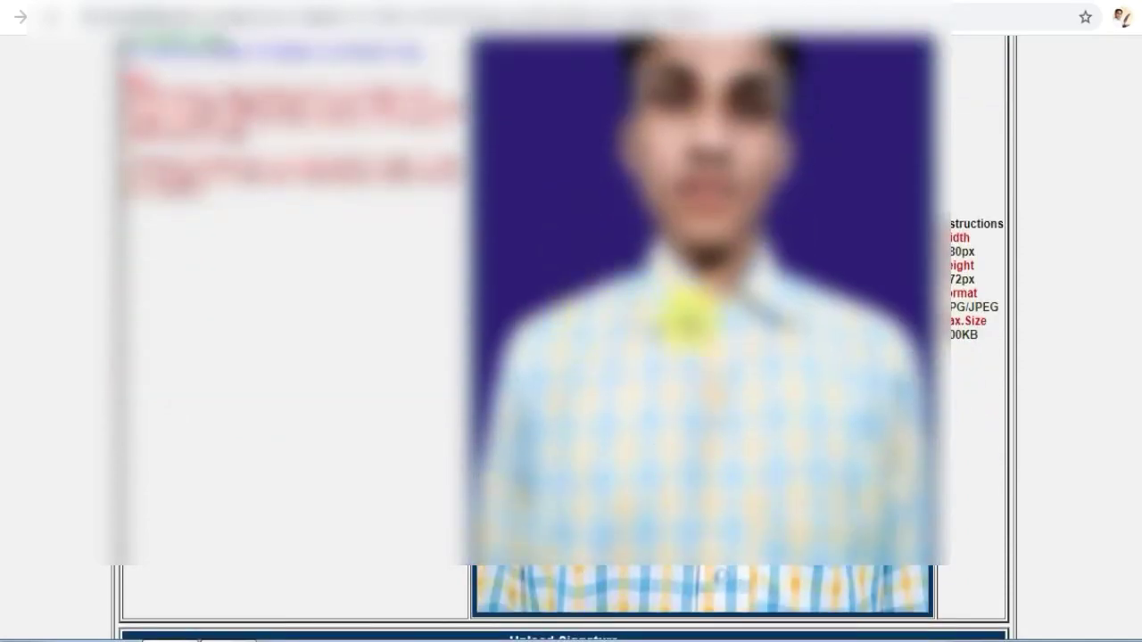
{"action": "scroll", "coordinate": [683, 311], "scroll_direction": "down", "scroll_amount": 4}
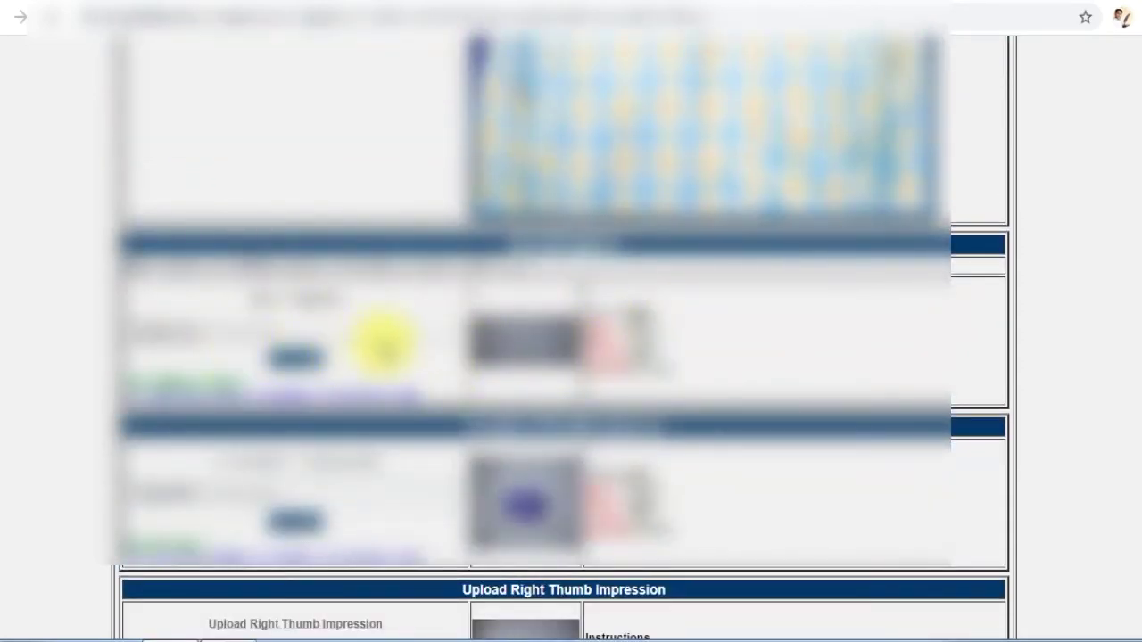
{"action": "scroll", "coordinate": [523, 339], "scroll_direction": "down", "scroll_amount": 2}
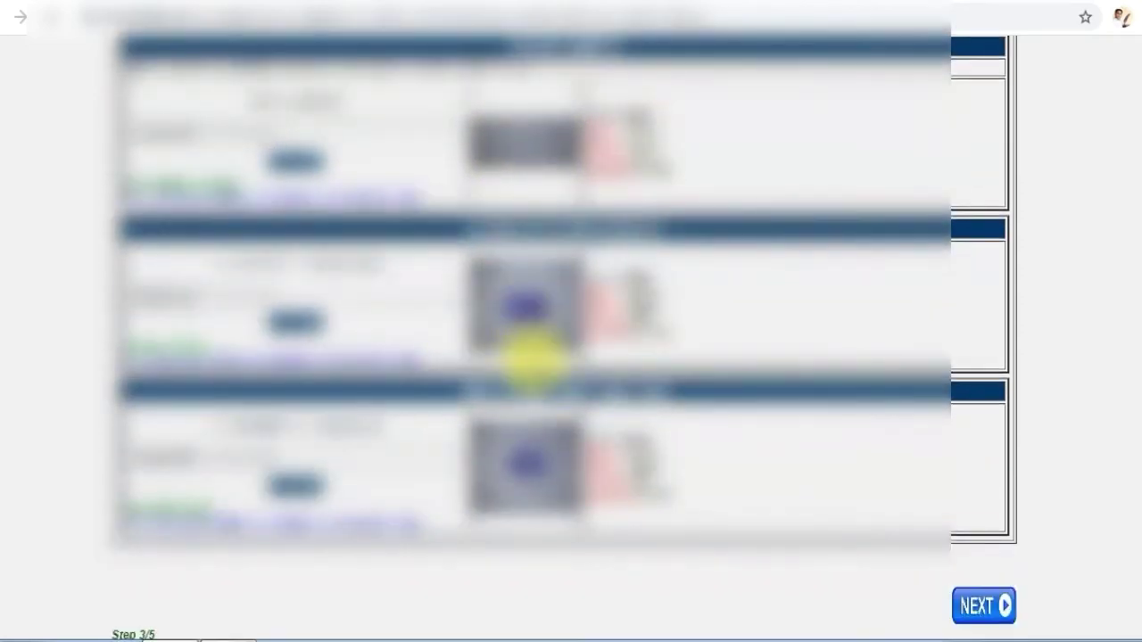
{"action": "scroll", "coordinate": [521, 420], "scroll_direction": "down", "scroll_amount": 1}
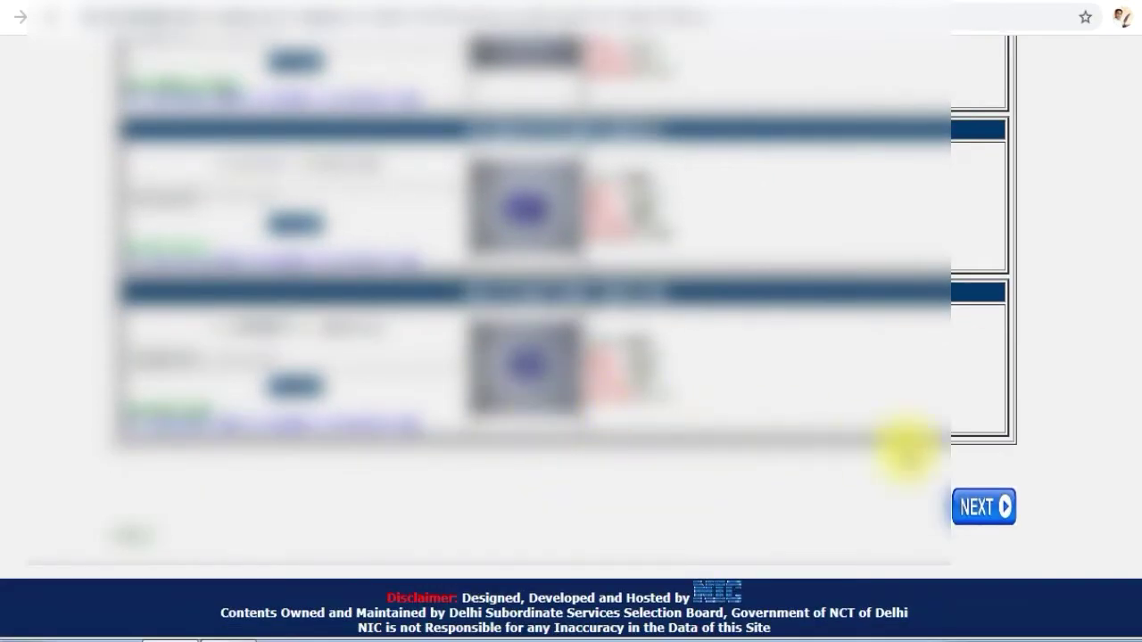
{"action": "left_click", "coordinate": [982, 507]}
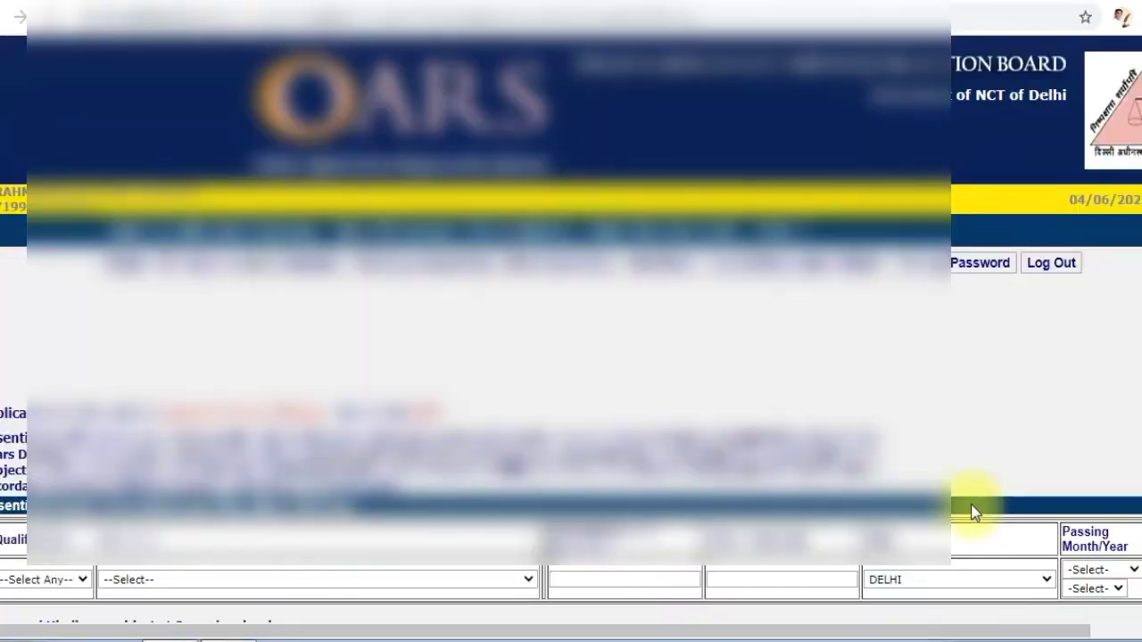
Examine the qualification, discipline, percentage, board/university, state and passing month/year fields under Essential Educational Details
{"action": "scroll", "coordinate": [674, 403], "scroll_direction": "down", "scroll_amount": 1}
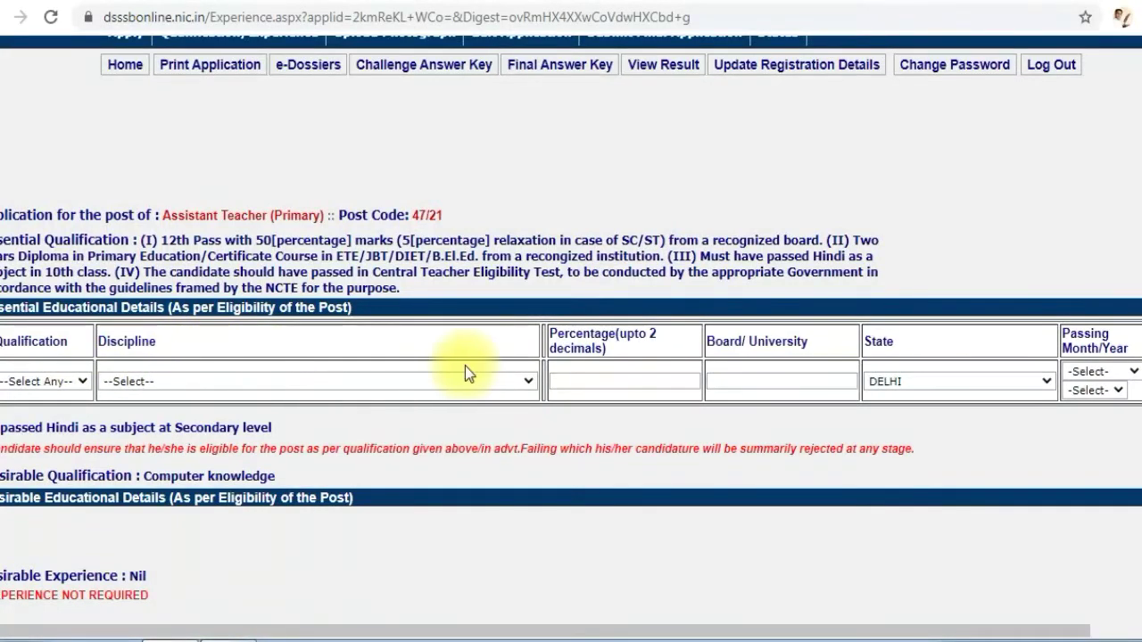
{"action": "left_click", "coordinate": [82, 380]}
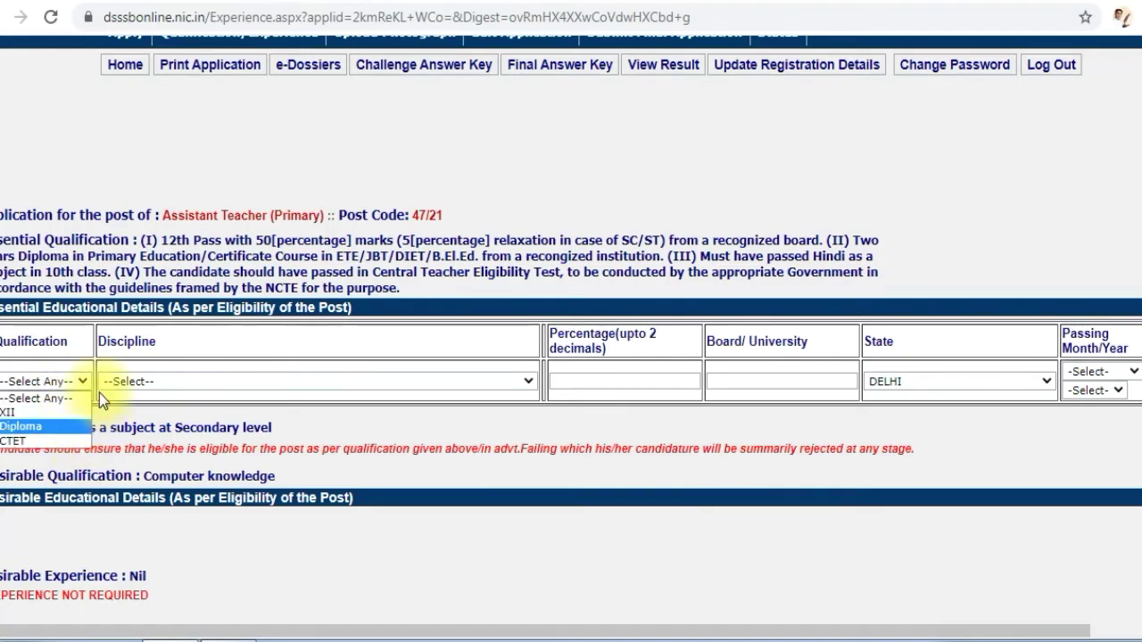
{"action": "scroll", "coordinate": [339, 406], "scroll_direction": "down", "scroll_amount": 3}
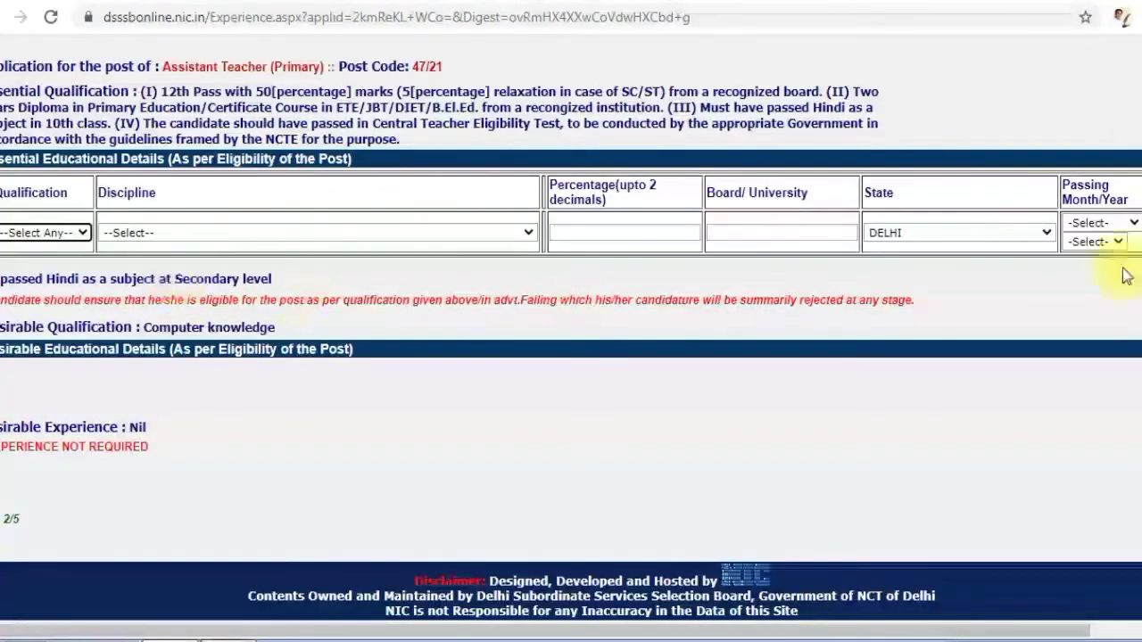
{"action": "left_click", "coordinate": [297, 233]}
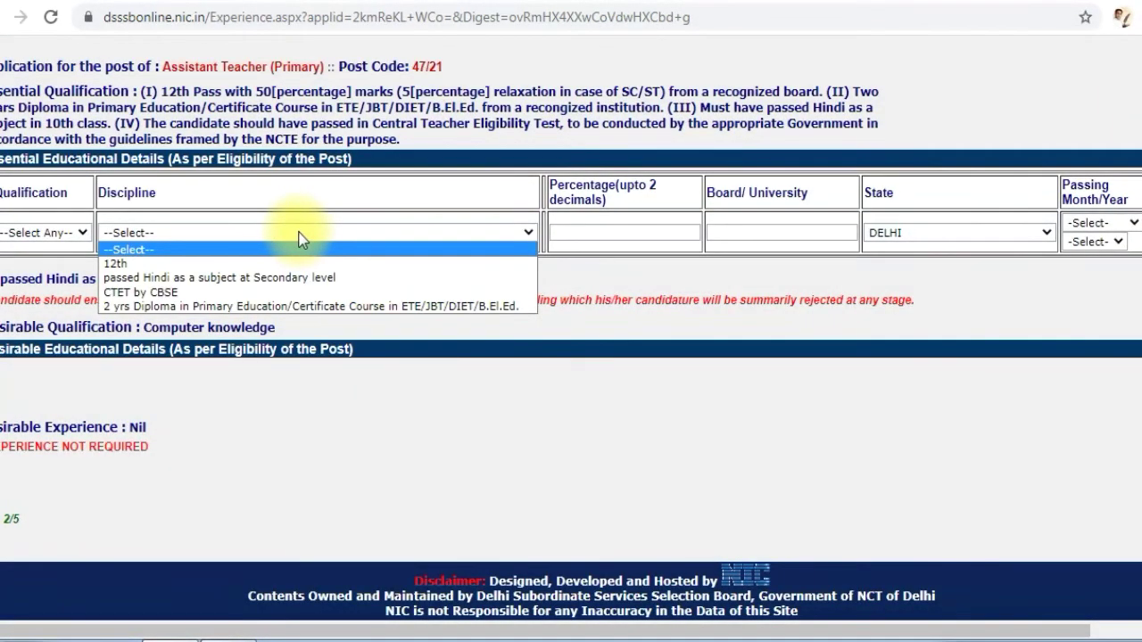
{"action": "left_click", "coordinate": [628, 230]}
{"action": "left_click", "coordinate": [758, 229]}
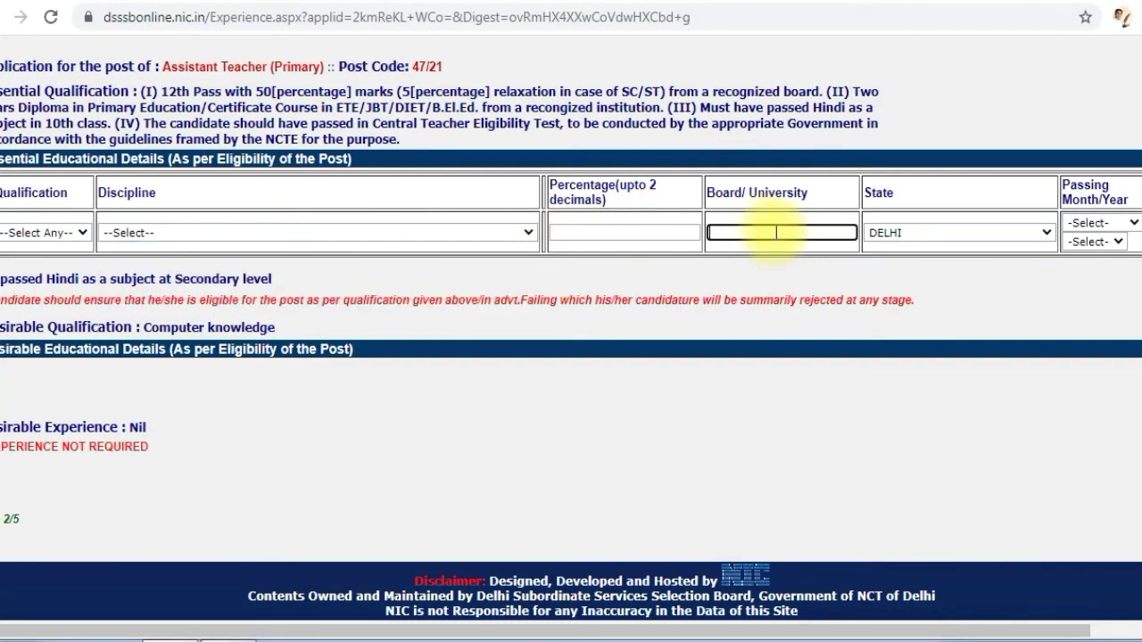
{"action": "left_click", "coordinate": [903, 234]}
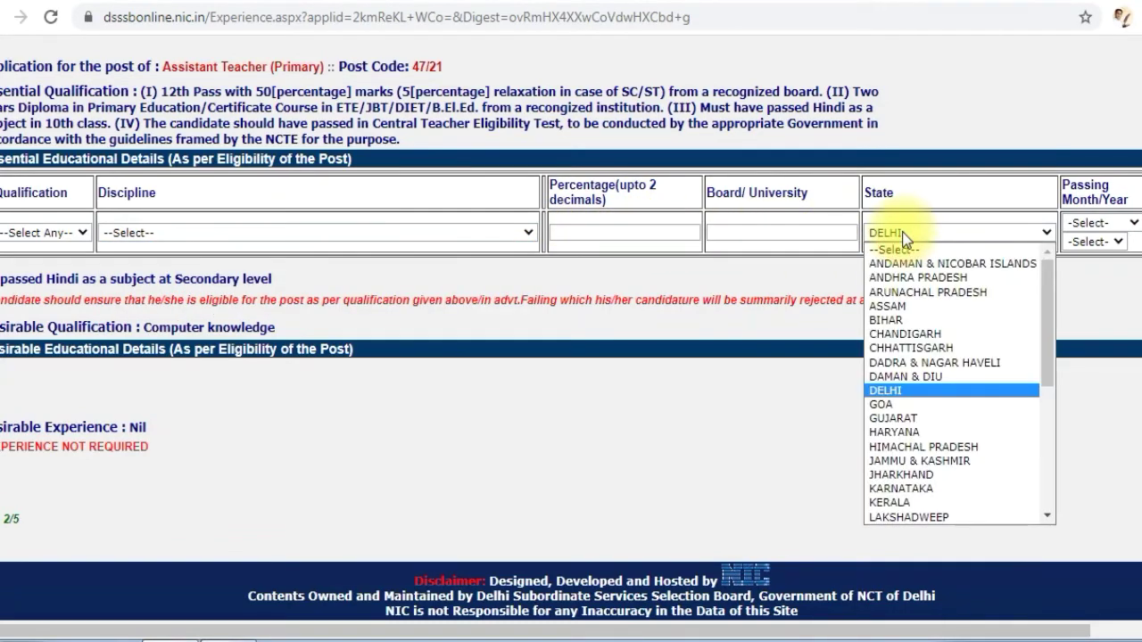
{"action": "left_click", "coordinate": [1089, 268]}
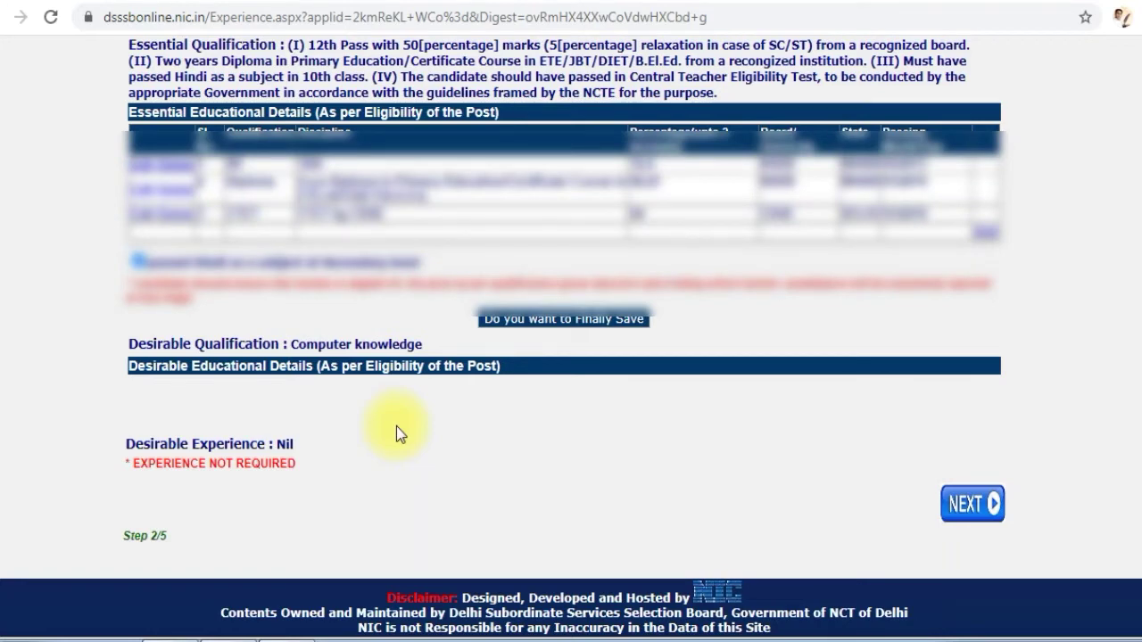
Continue from the qualification details to the application summary and review the personal details, uploaded images and educational qualifications
{"action": "left_click", "coordinate": [980, 507]}
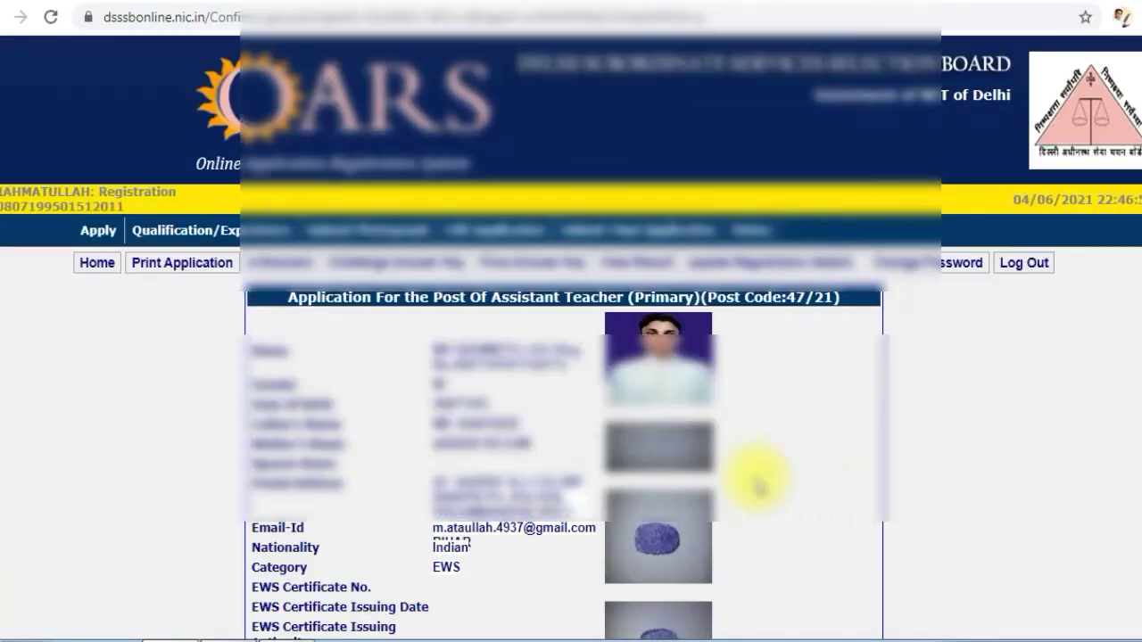
{"action": "scroll", "coordinate": [756, 482], "scroll_direction": "down", "scroll_amount": 4}
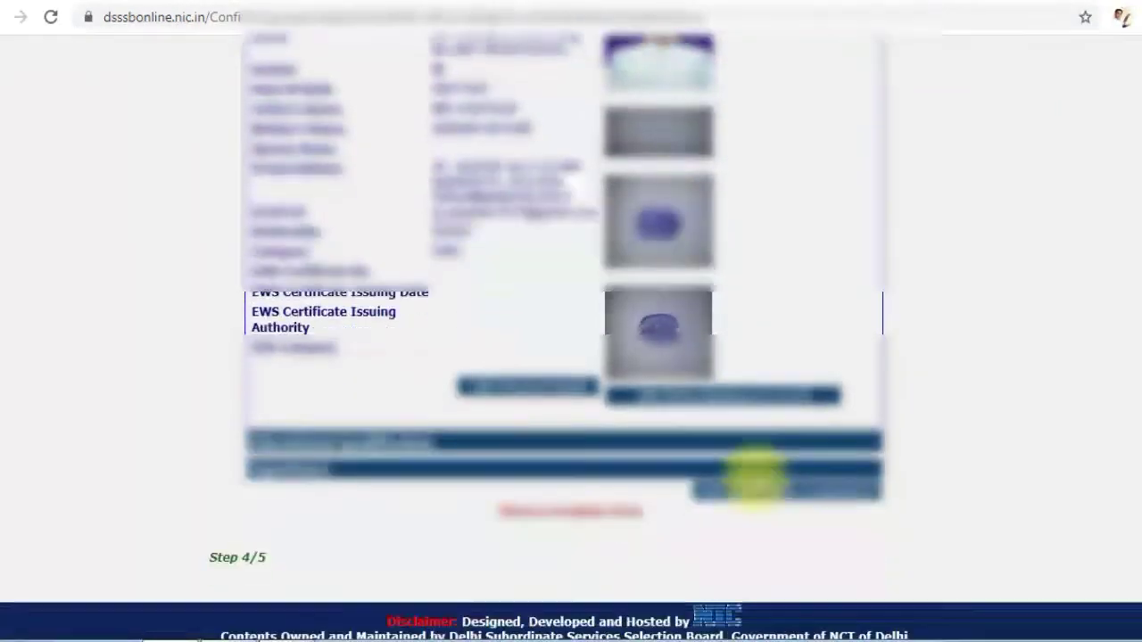
{"action": "scroll", "coordinate": [757, 482], "scroll_direction": "up", "scroll_amount": 1}
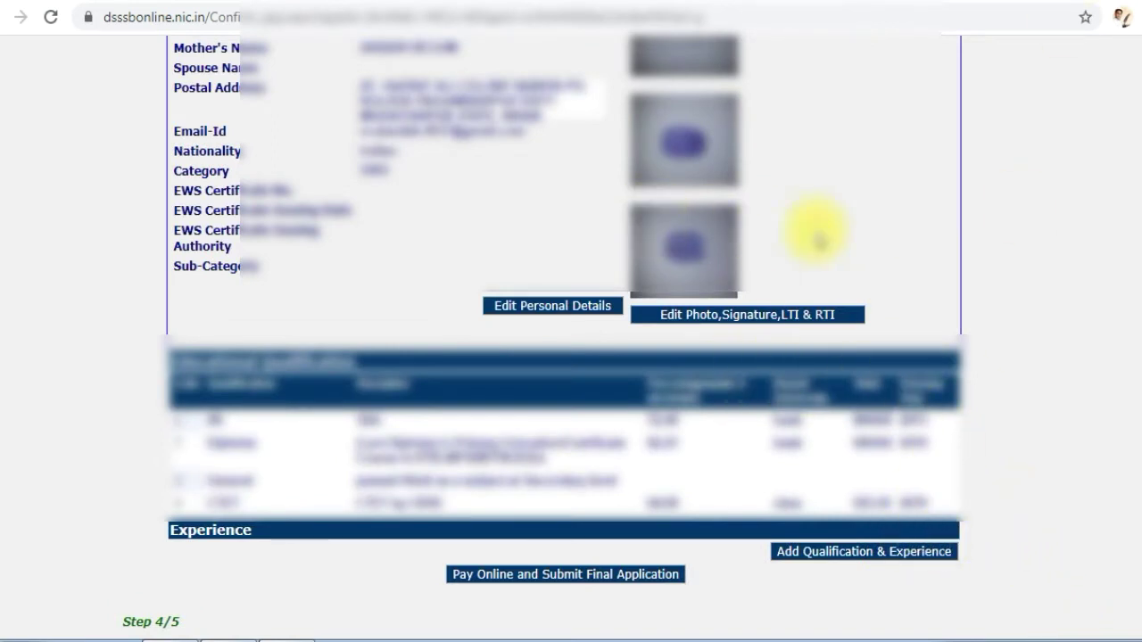
{"action": "scroll", "coordinate": [994, 232], "scroll_direction": "up", "scroll_amount": 5}
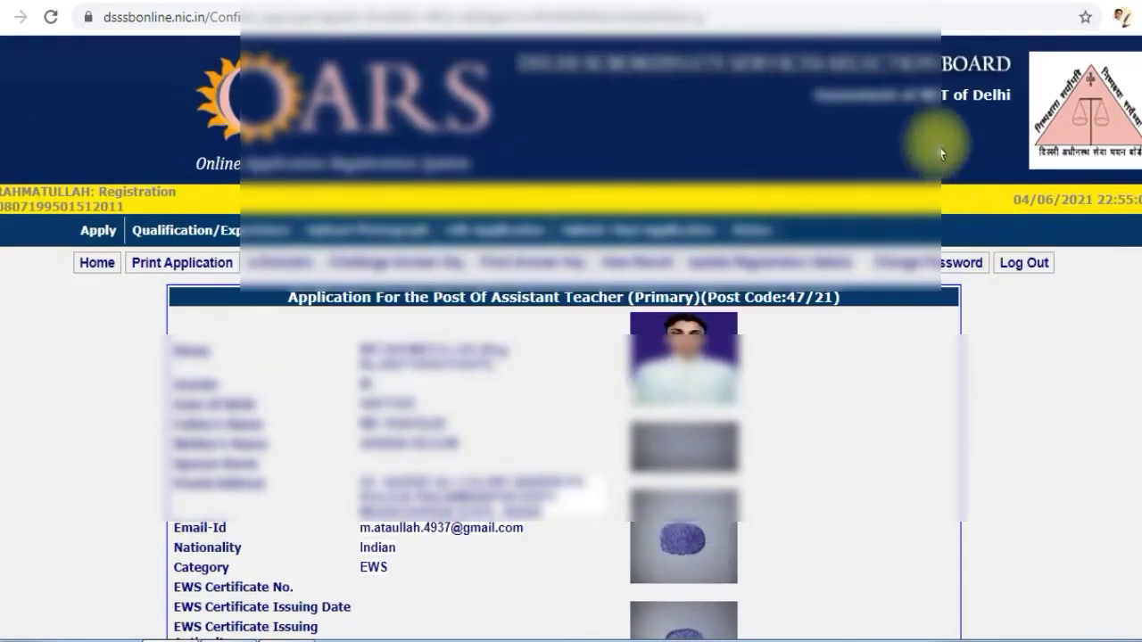
{"action": "scroll", "coordinate": [833, 334], "scroll_direction": "down", "scroll_amount": 2}
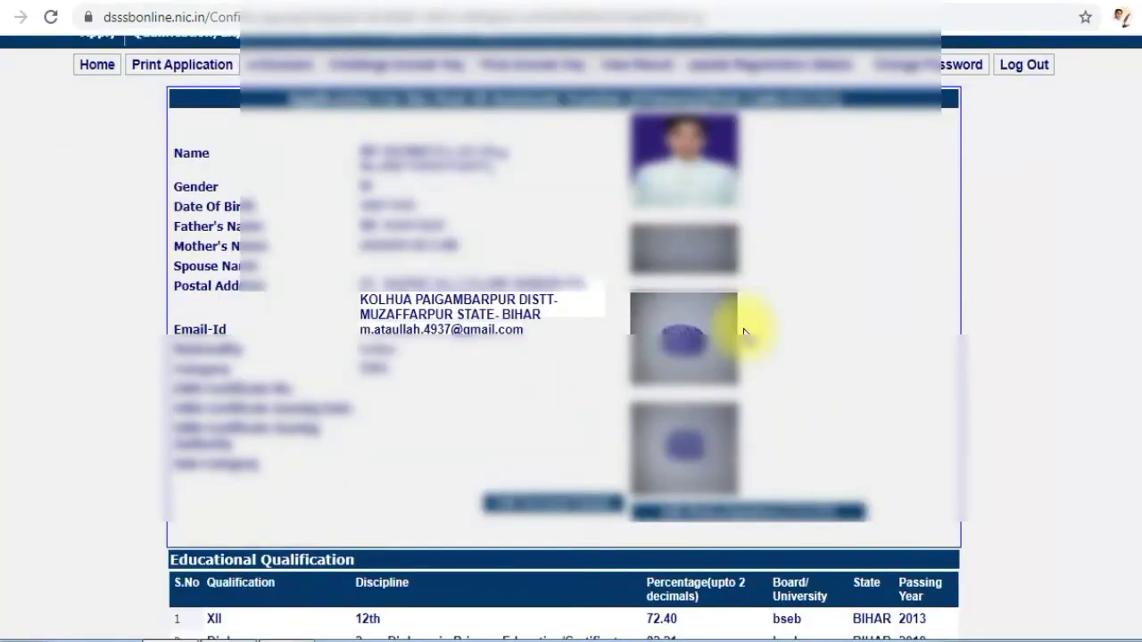
{"action": "scroll", "coordinate": [743, 332], "scroll_direction": "down", "scroll_amount": 2}
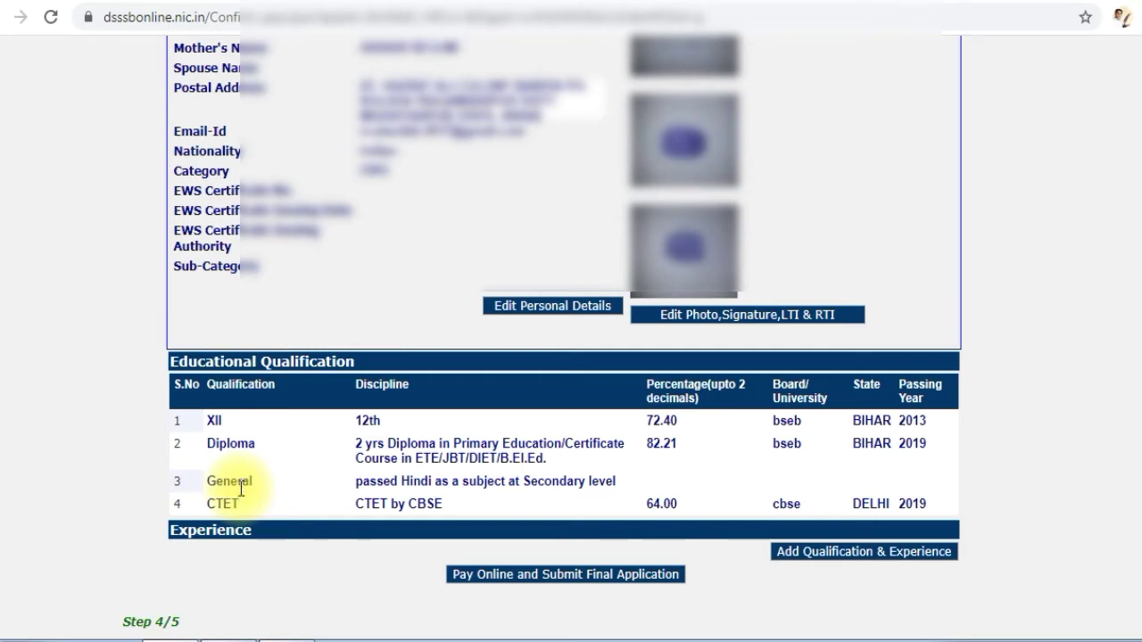
Proceed from the application summary to online fee payment for Assistant Teacher (Primary), post code 47/21
{"action": "scroll", "coordinate": [259, 486], "scroll_direction": "down", "scroll_amount": 2}
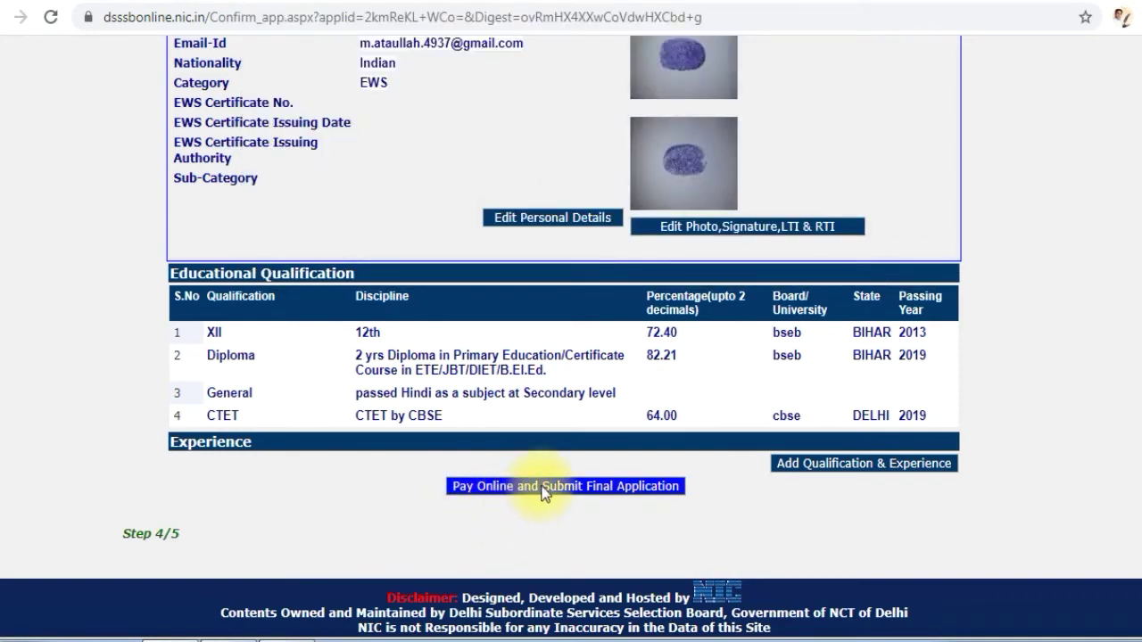
{"action": "left_click", "coordinate": [544, 488]}
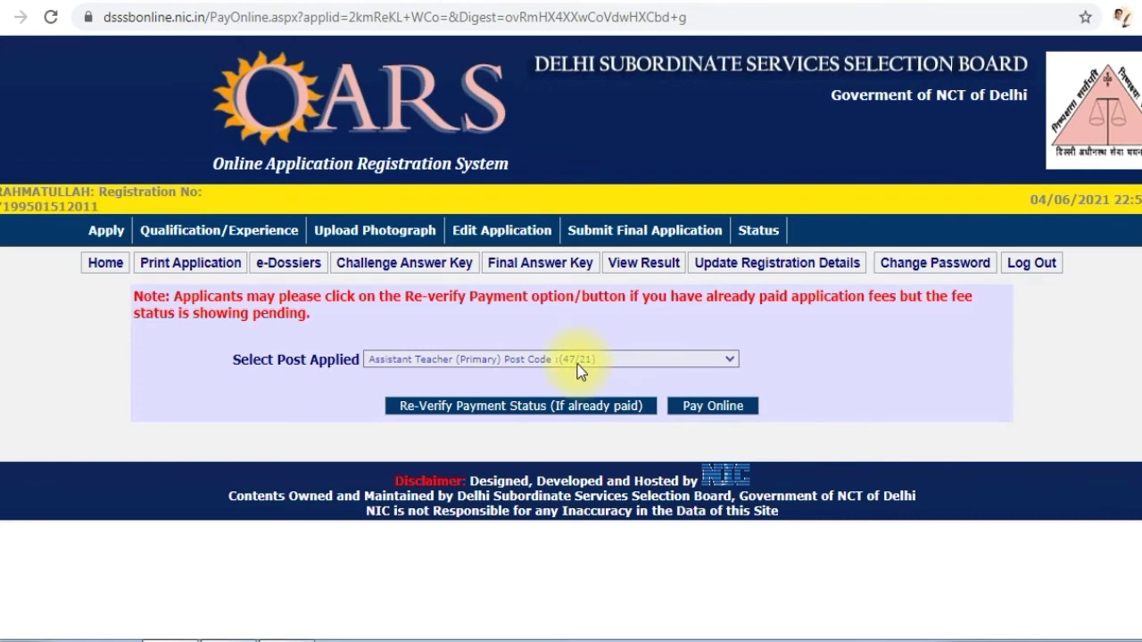
{"action": "left_click", "coordinate": [718, 416]}
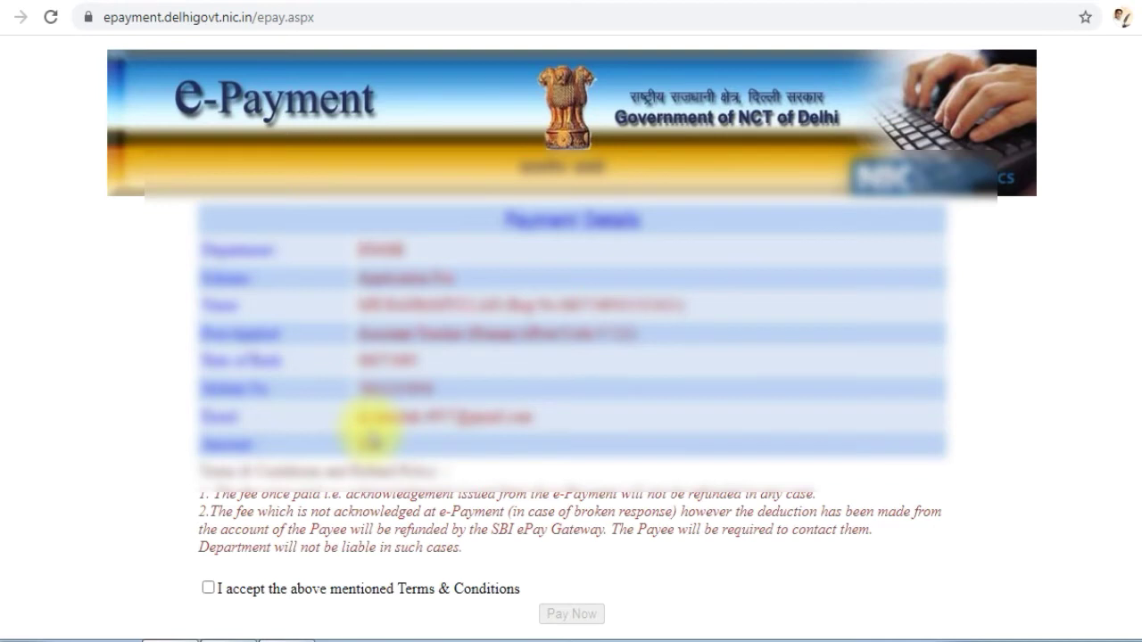
Accept the e-Payment terms and conditions and continue to the SBI ePay payment options
{"action": "left_click", "coordinate": [208, 589]}
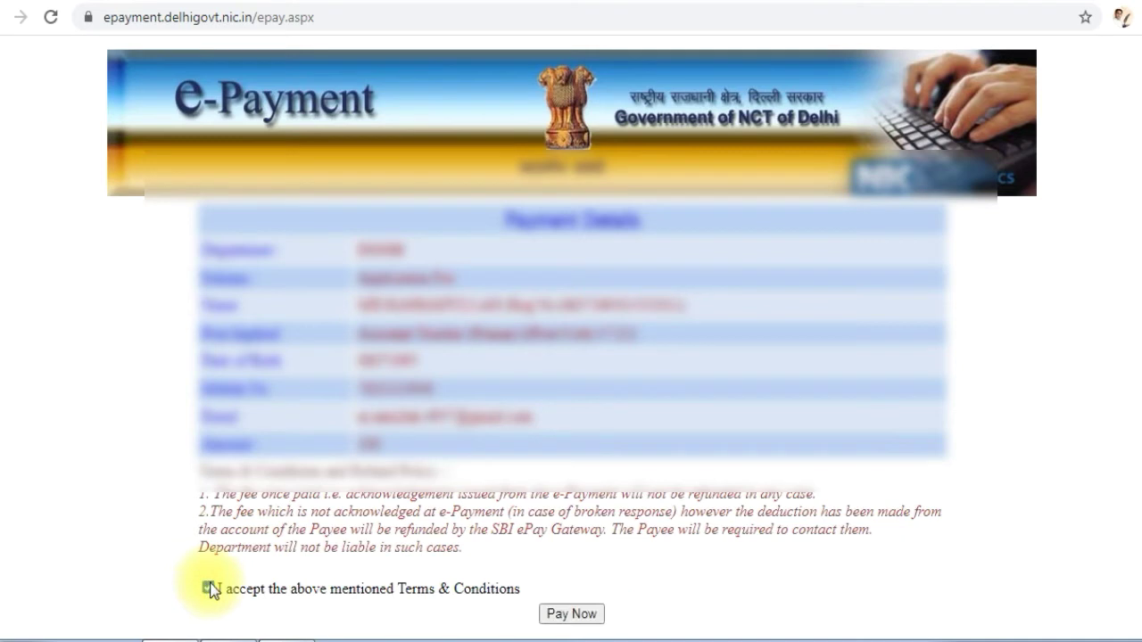
{"action": "left_click", "coordinate": [577, 615]}
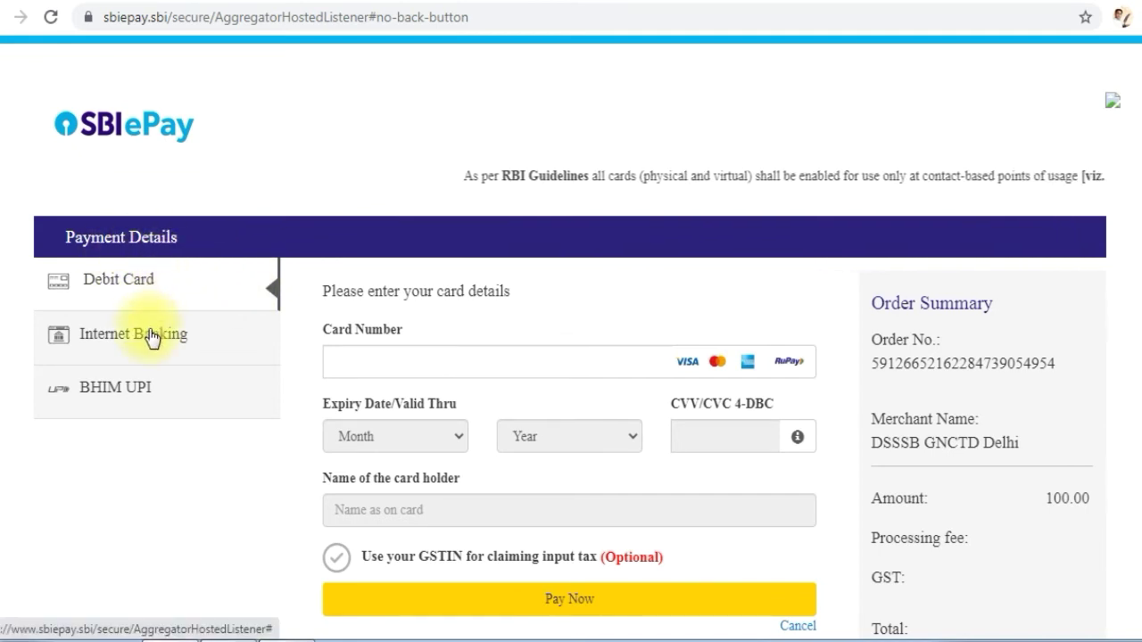
{"action": "scroll", "coordinate": [419, 371], "scroll_direction": "down", "scroll_amount": 1}
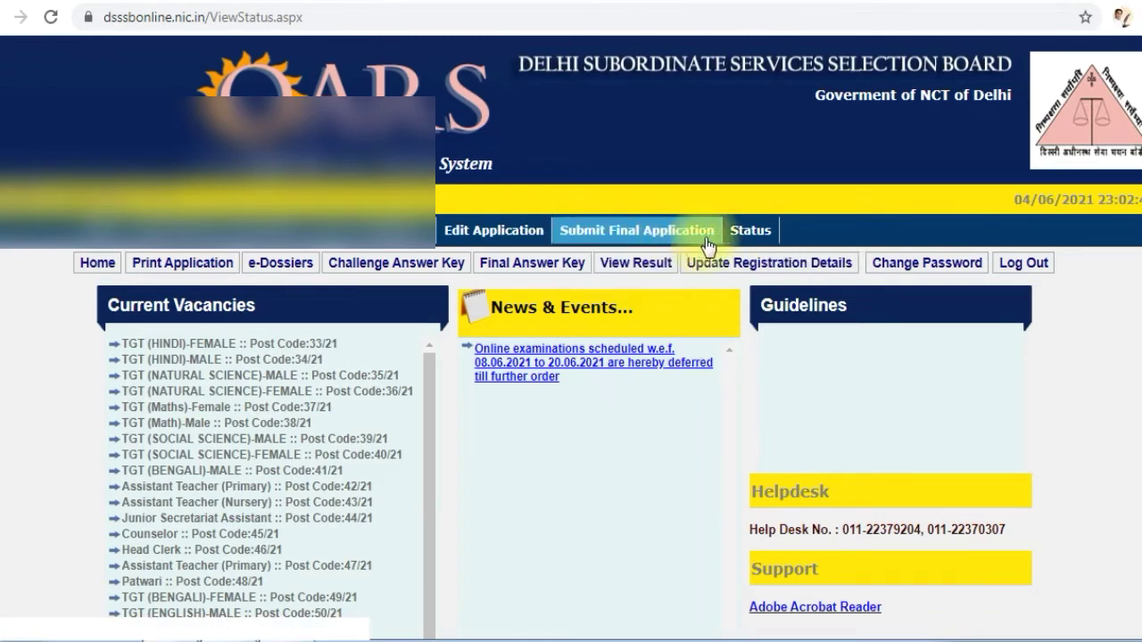
Look up the status of the Assistant Teacher (Primary) 47/21 application and check its application number, submission date and fee payment date
{"action": "left_click", "coordinate": [752, 239]}
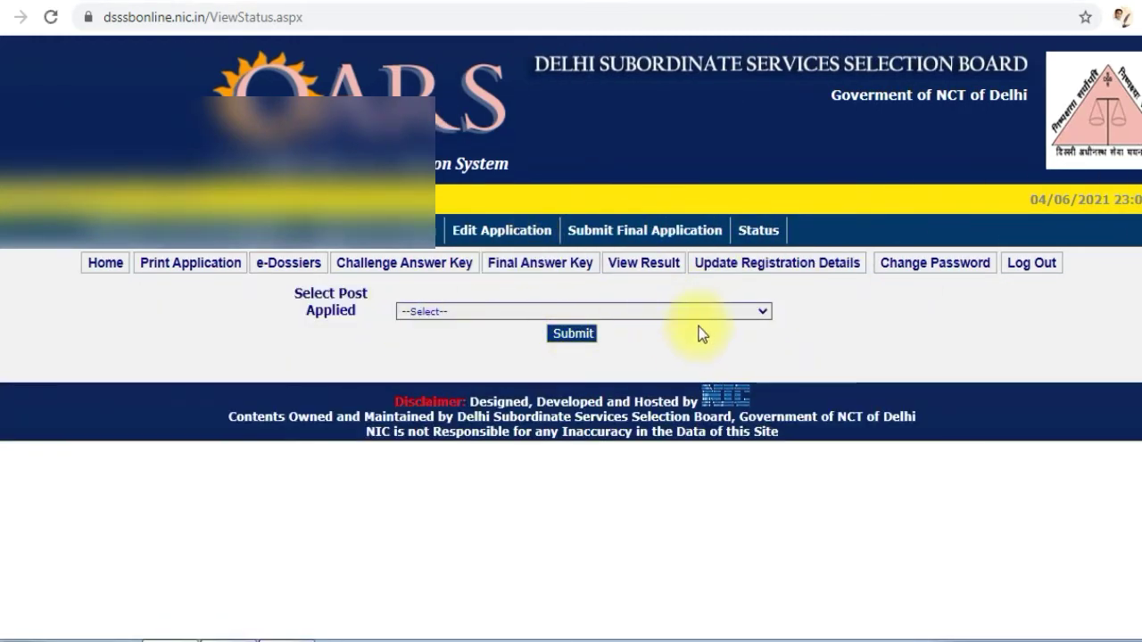
{"action": "left_click", "coordinate": [761, 311]}
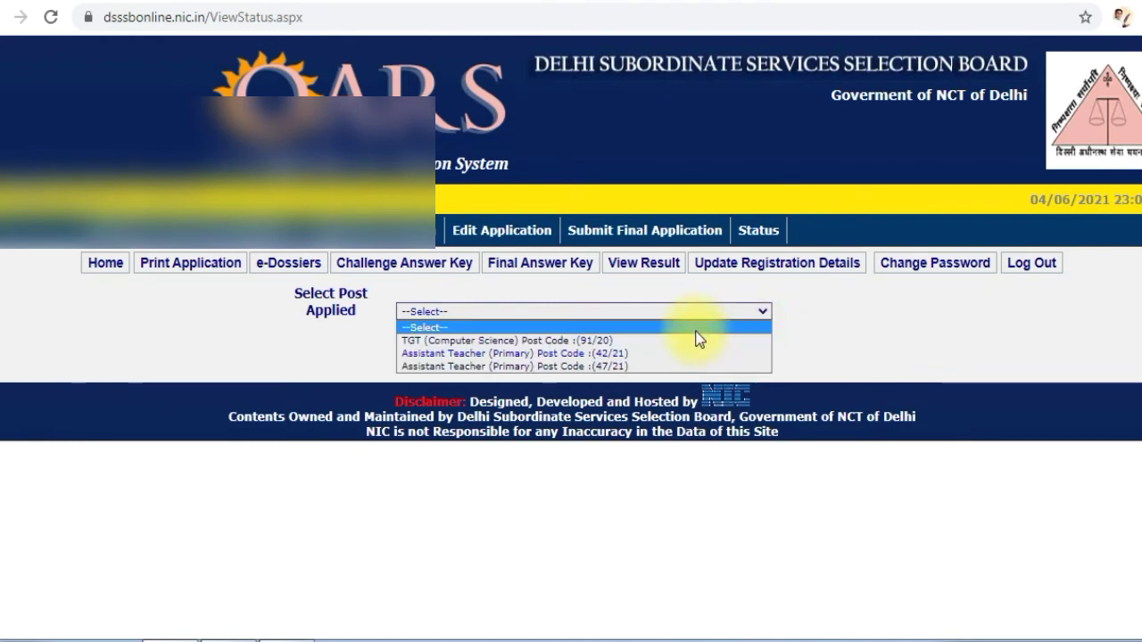
{"action": "left_click", "coordinate": [632, 367]}
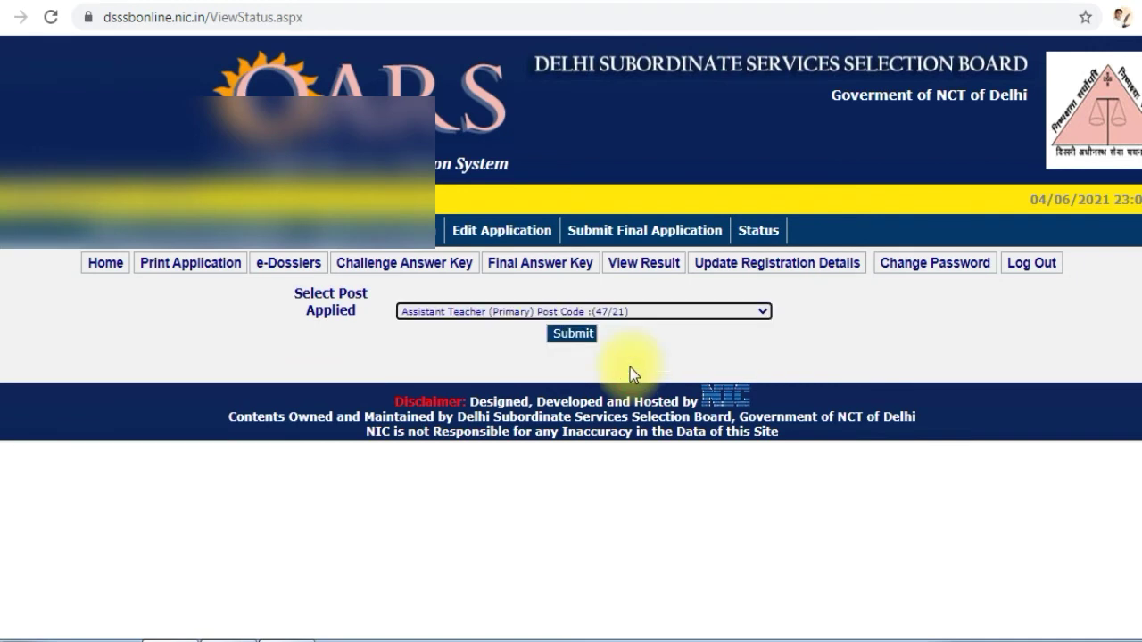
{"action": "left_click", "coordinate": [573, 337]}
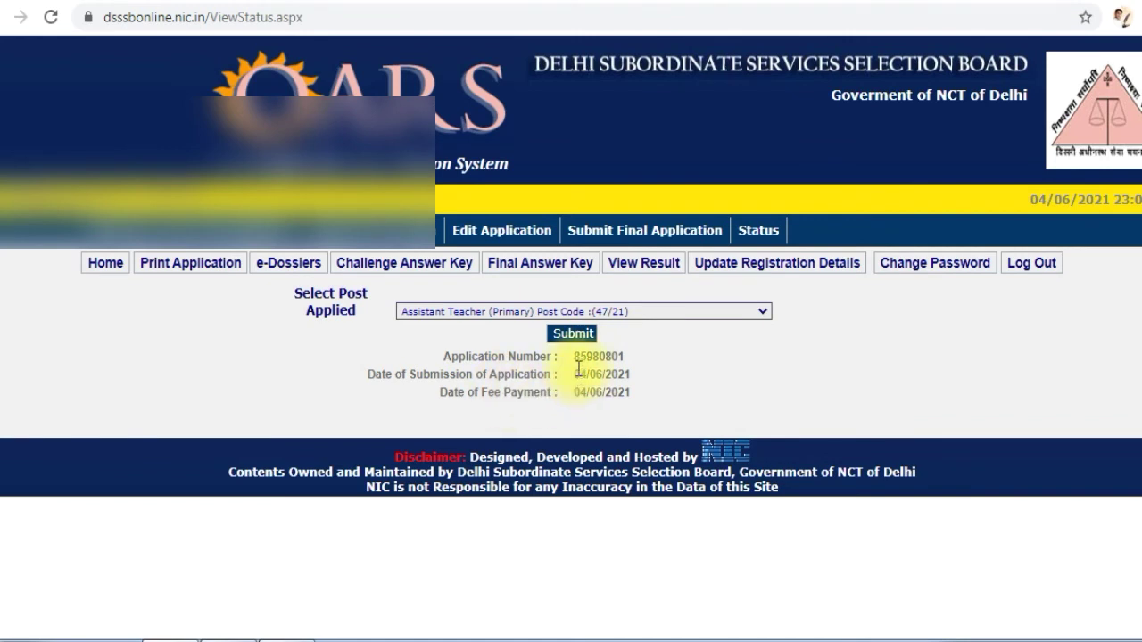
{"action": "double_click", "coordinate": [575, 357]}
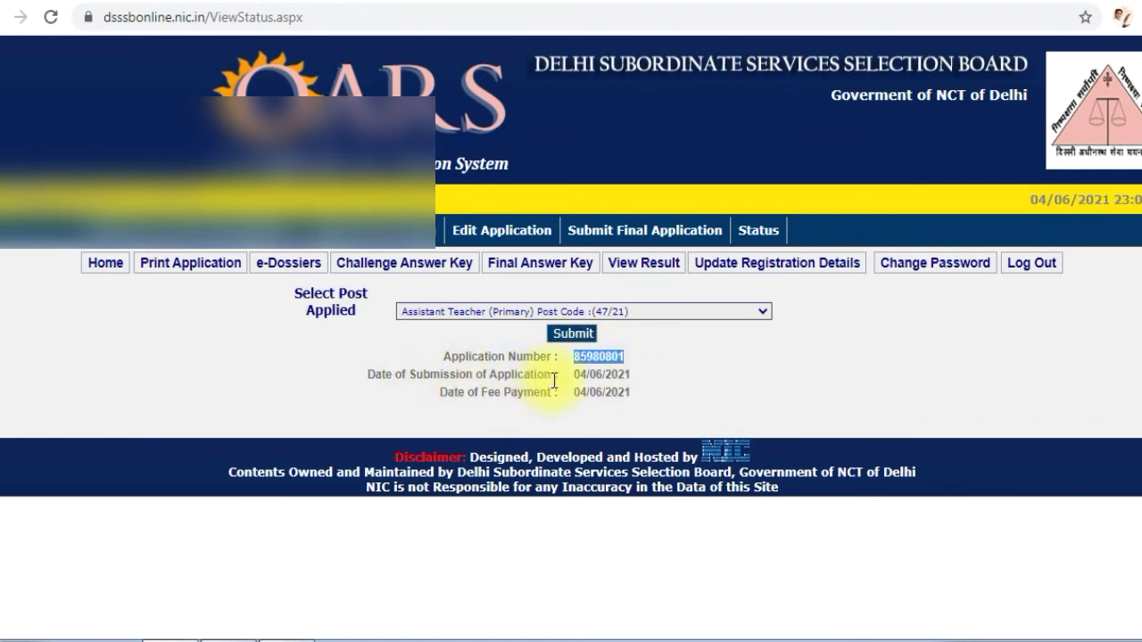
{"action": "left_click_drag", "start_coordinate": [572, 375], "coordinate": [636, 384]}
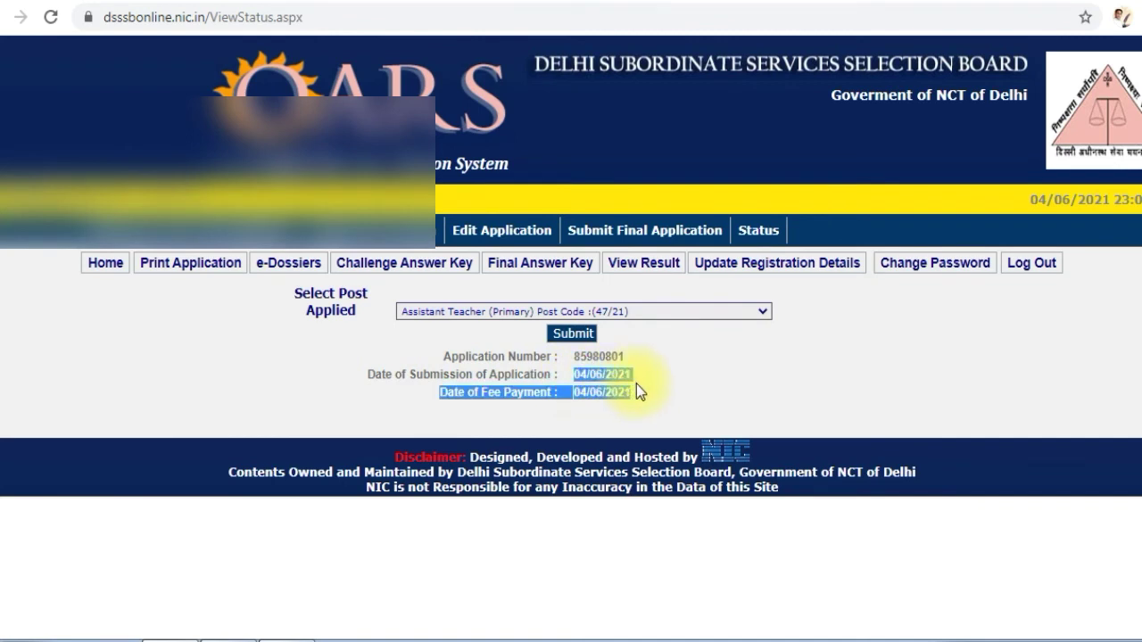
{"action": "left_click", "coordinate": [622, 378]}
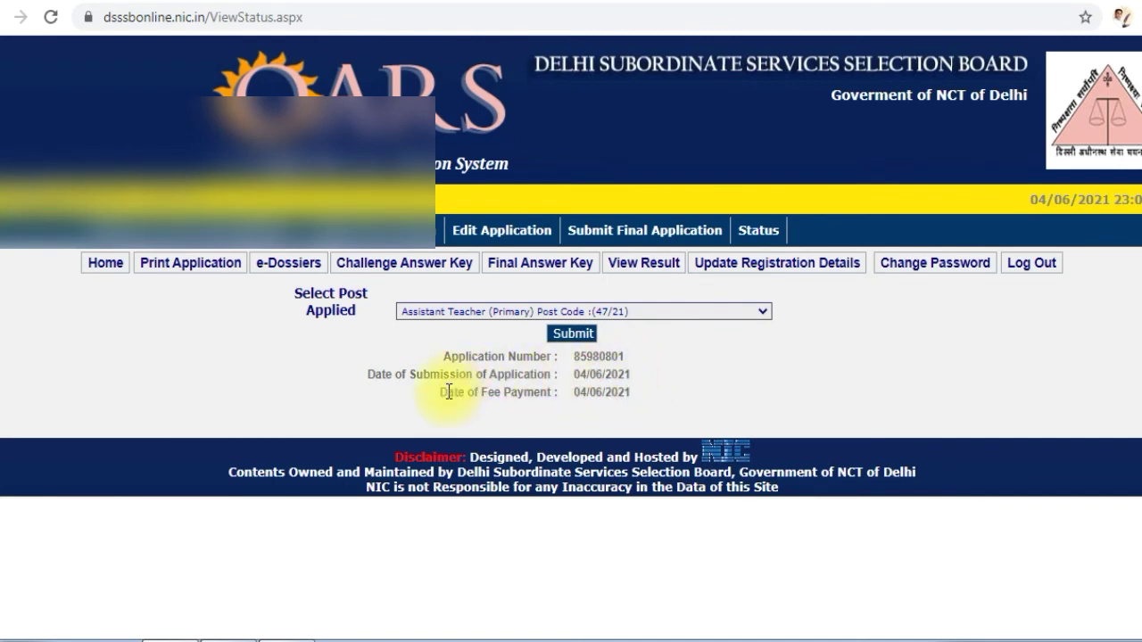
{"action": "left_click_drag", "start_coordinate": [575, 392], "coordinate": [633, 400]}
{"action": "left_click", "coordinate": [626, 378]}
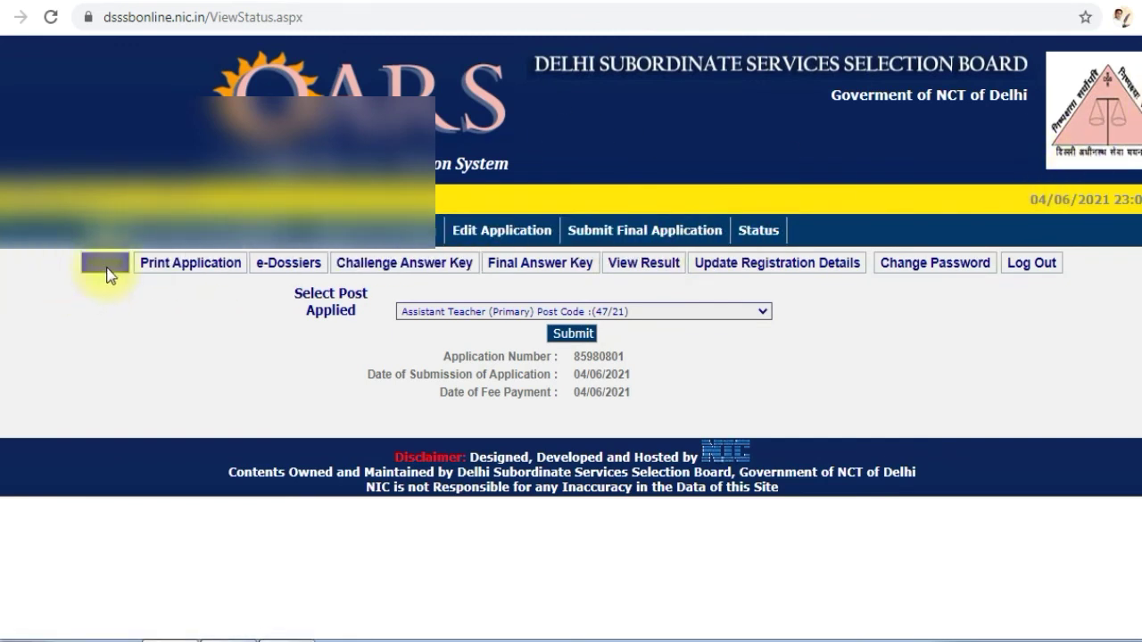
Try to open the printable application for Assistant Teacher (Primary), post code 47/21
{"action": "left_click", "coordinate": [184, 266]}
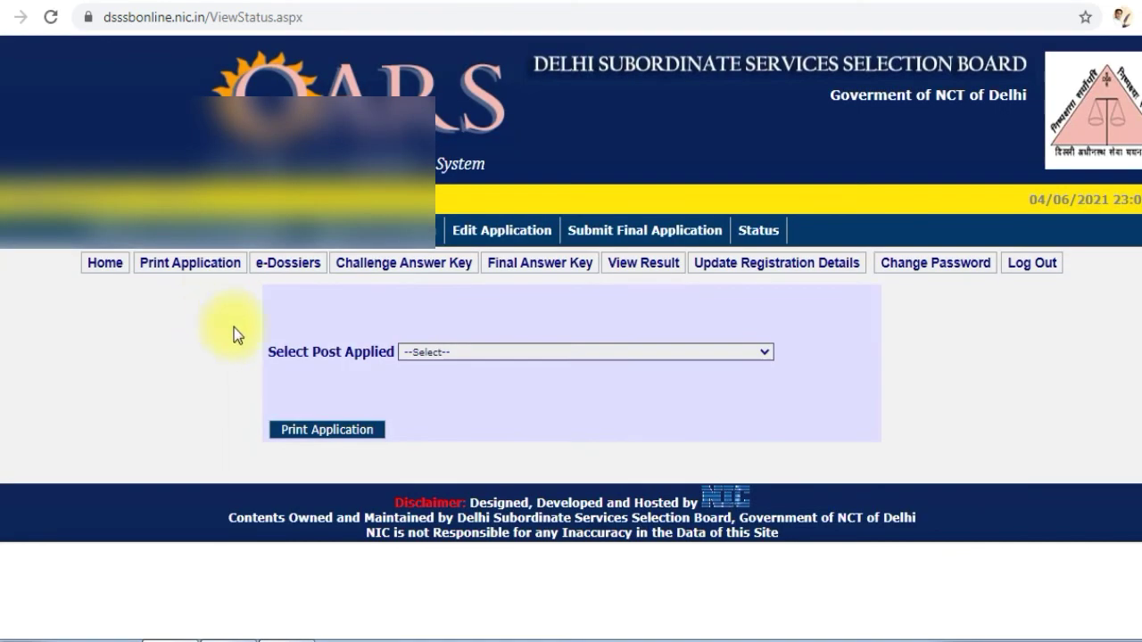
{"action": "left_click", "coordinate": [457, 354]}
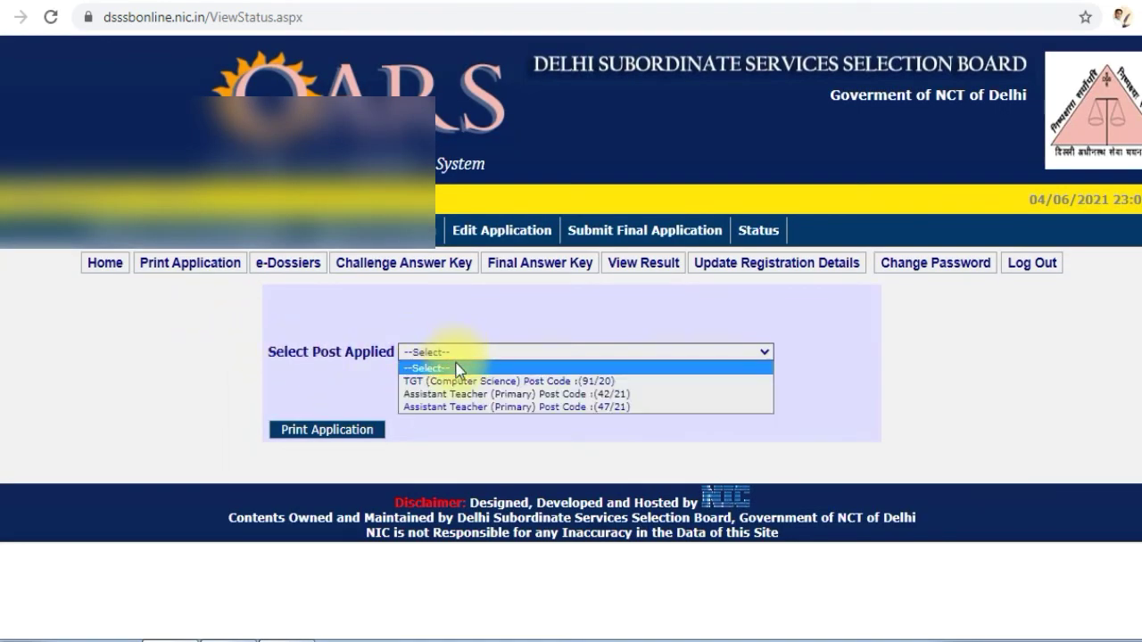
{"action": "left_click", "coordinate": [487, 407]}
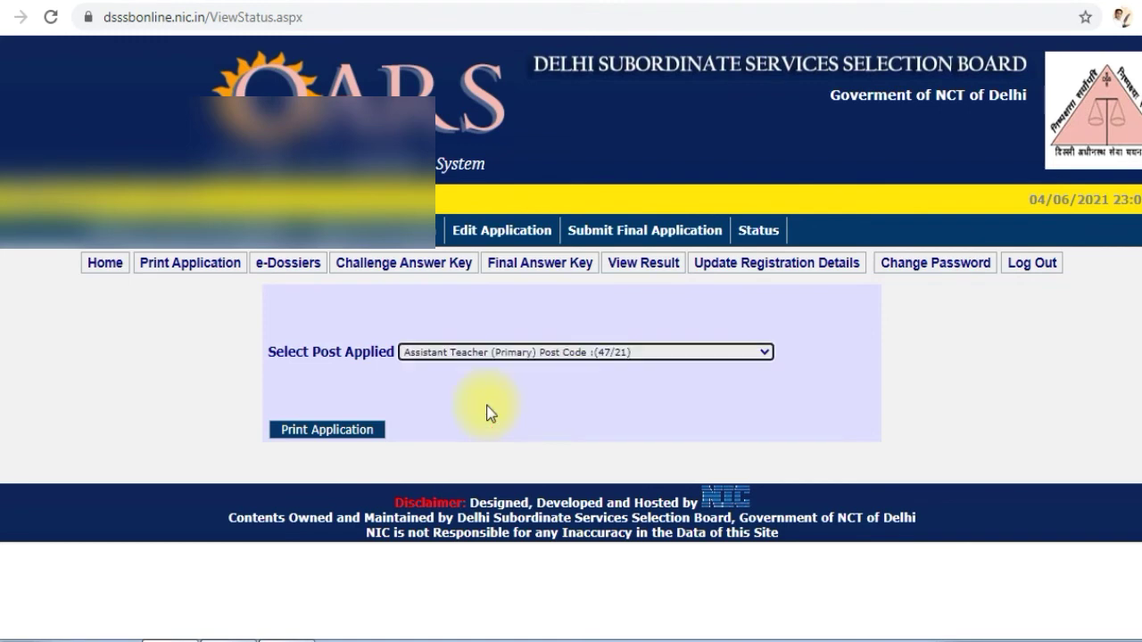
{"action": "left_click", "coordinate": [342, 428]}
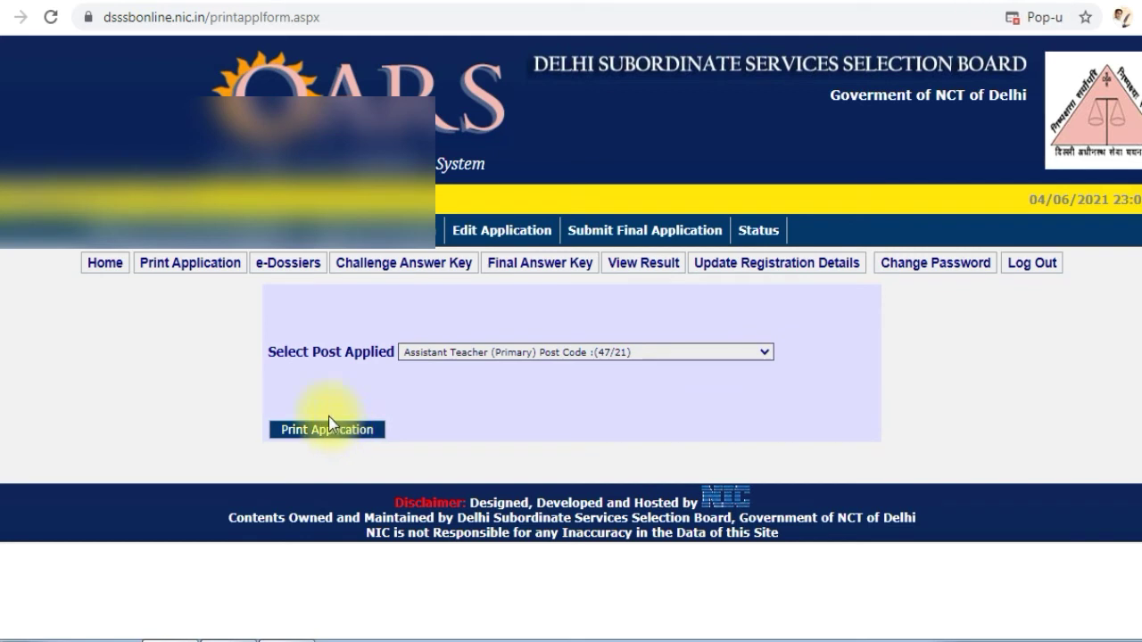
{"action": "left_click", "coordinate": [330, 426]}
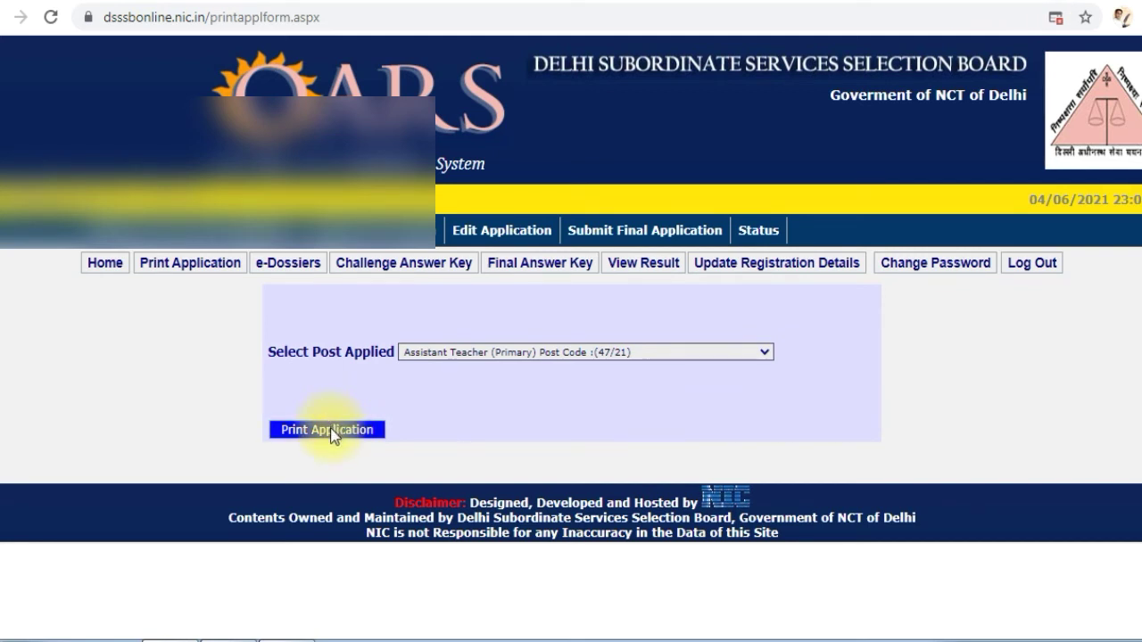
{"action": "left_click", "coordinate": [333, 434]}
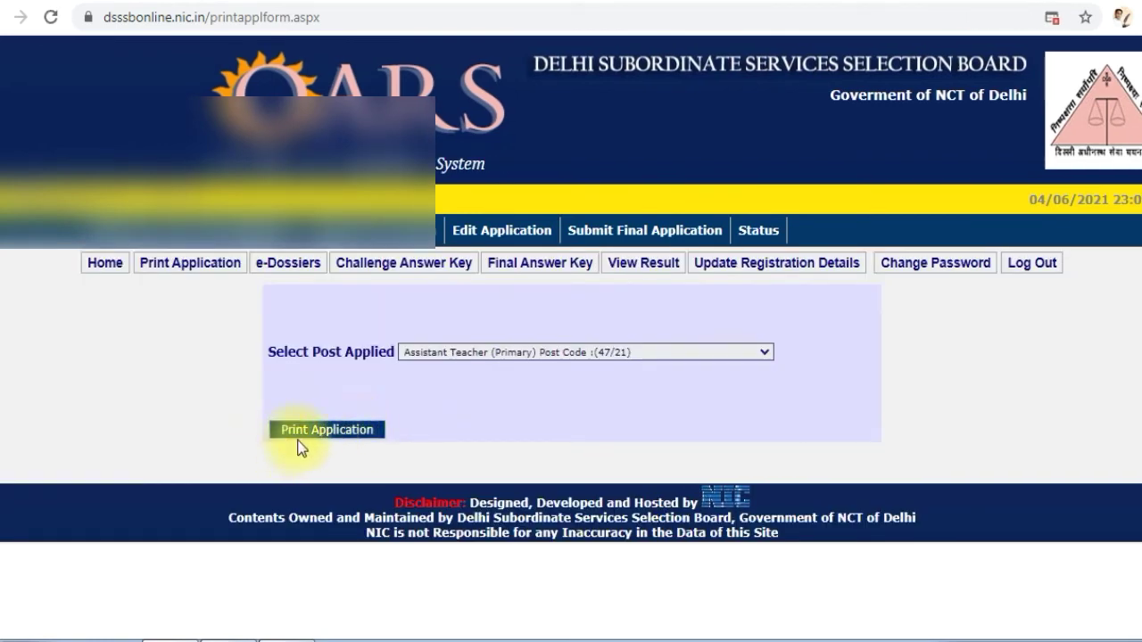
Always allow pop-ups and redirects from dsssbonline.nic.in and open the printable application again
{"action": "left_click", "coordinate": [1056, 19]}
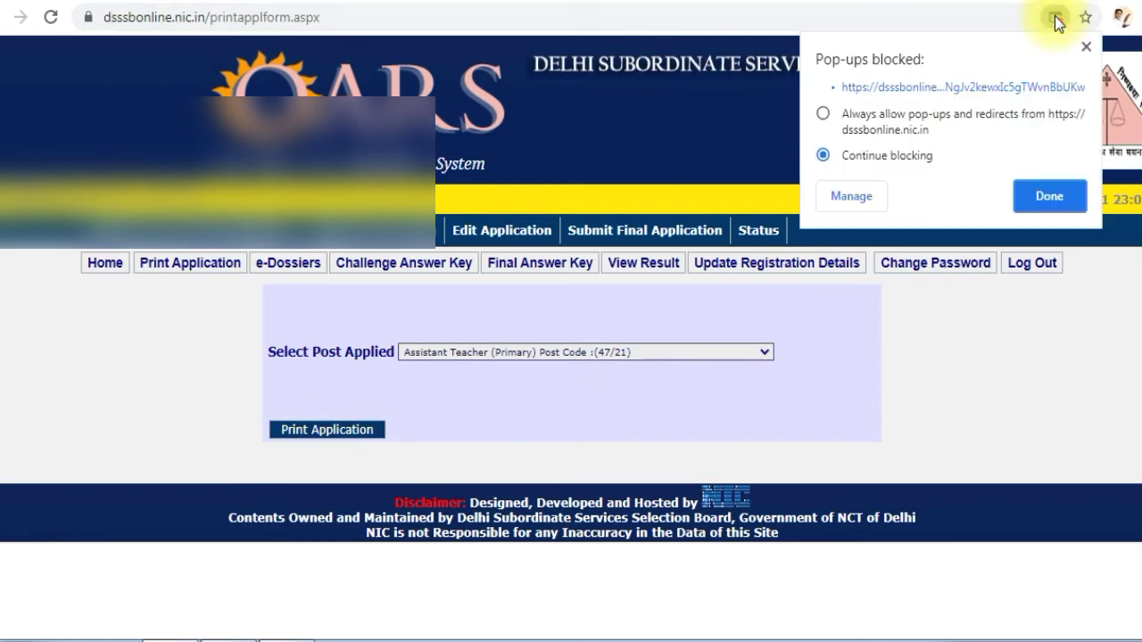
{"action": "left_click", "coordinate": [823, 114]}
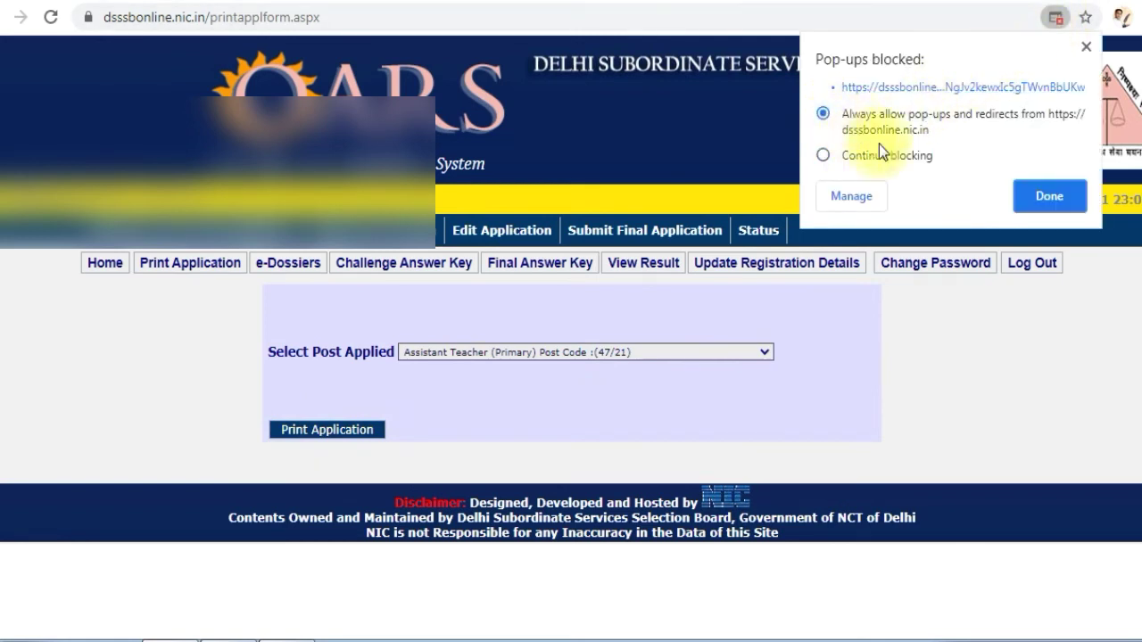
{"action": "left_click", "coordinate": [1040, 195]}
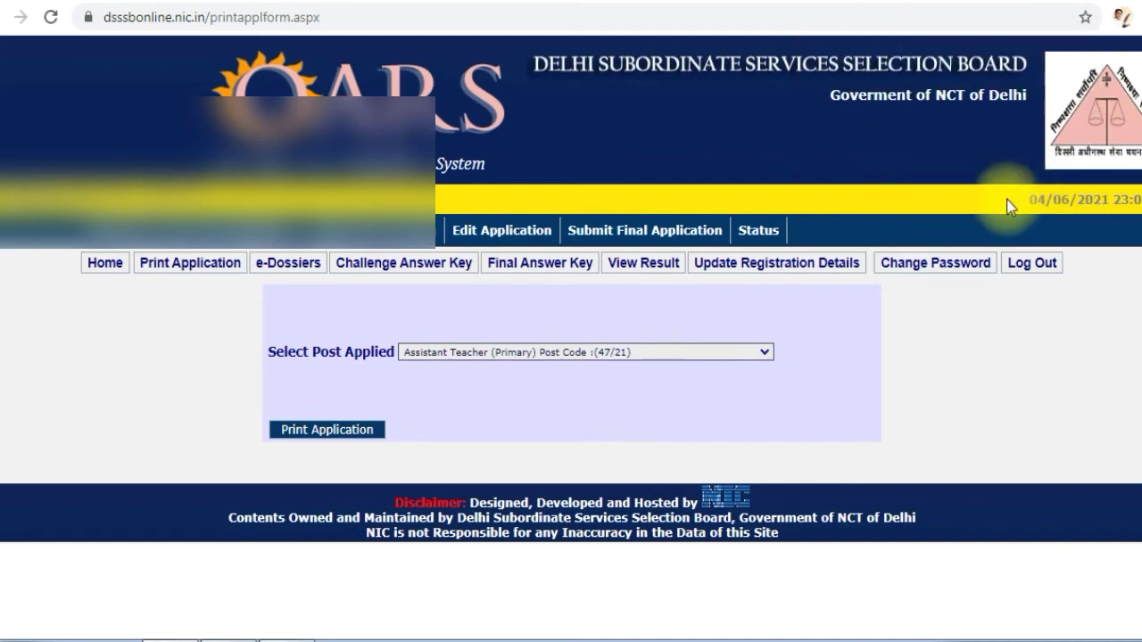
{"action": "left_click", "coordinate": [355, 428]}
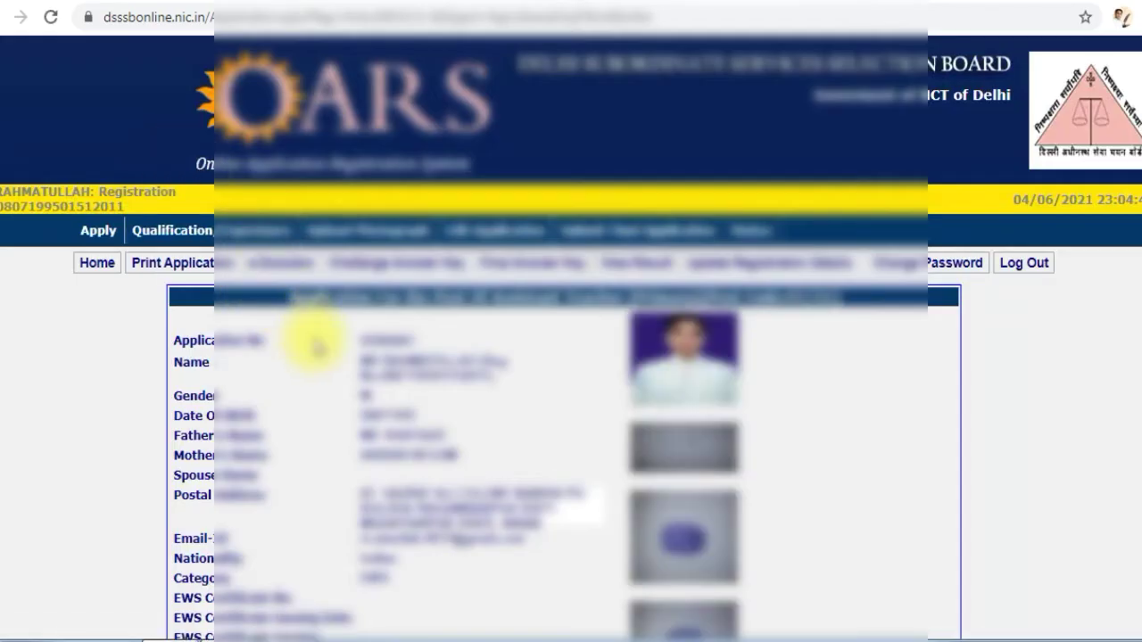
Look over the details and qualifications on the printable application and open its print preview
{"action": "scroll", "coordinate": [337, 357], "scroll_direction": "down", "scroll_amount": 5}
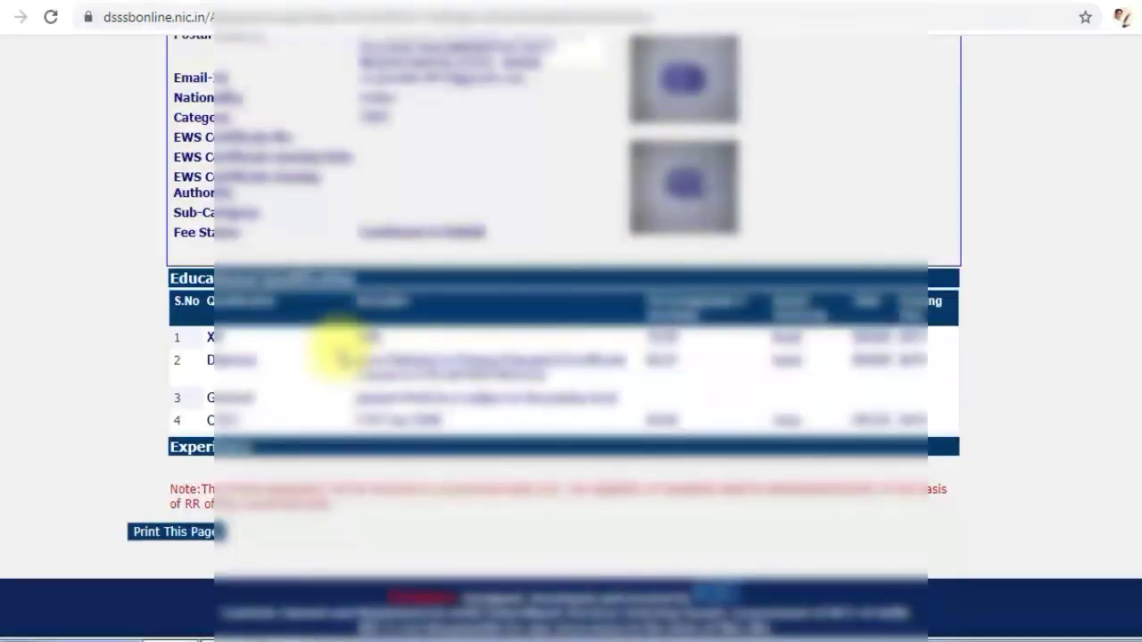
{"action": "scroll", "coordinate": [339, 355], "scroll_direction": "up", "scroll_amount": 3}
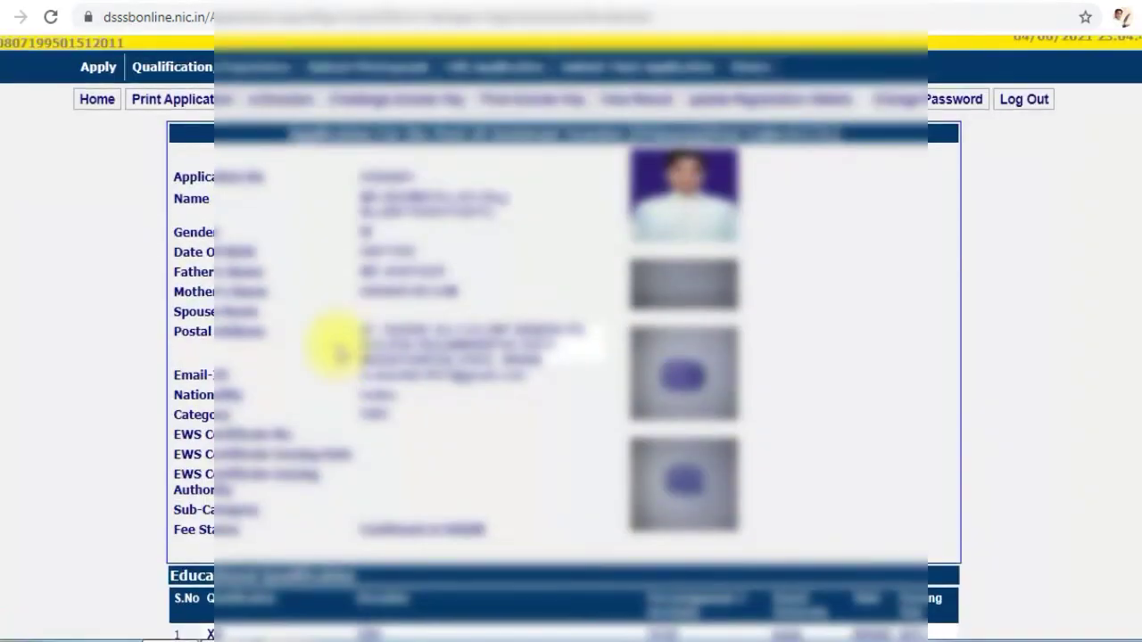
{"action": "scroll", "coordinate": [338, 352], "scroll_direction": "down", "scroll_amount": 3}
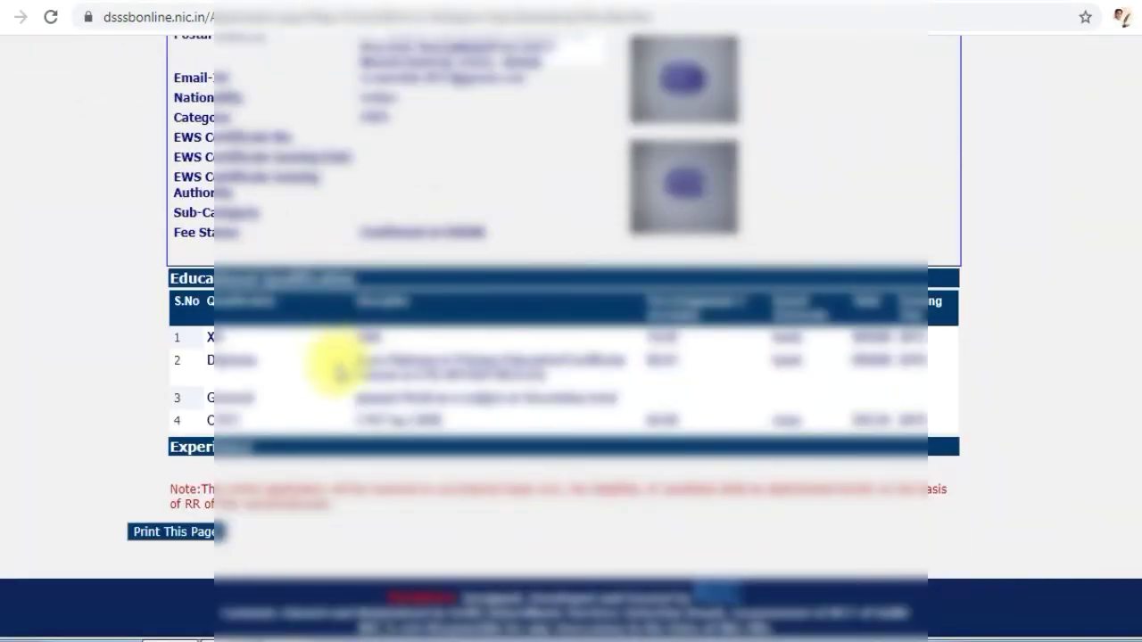
{"action": "left_click", "coordinate": [172, 534]}
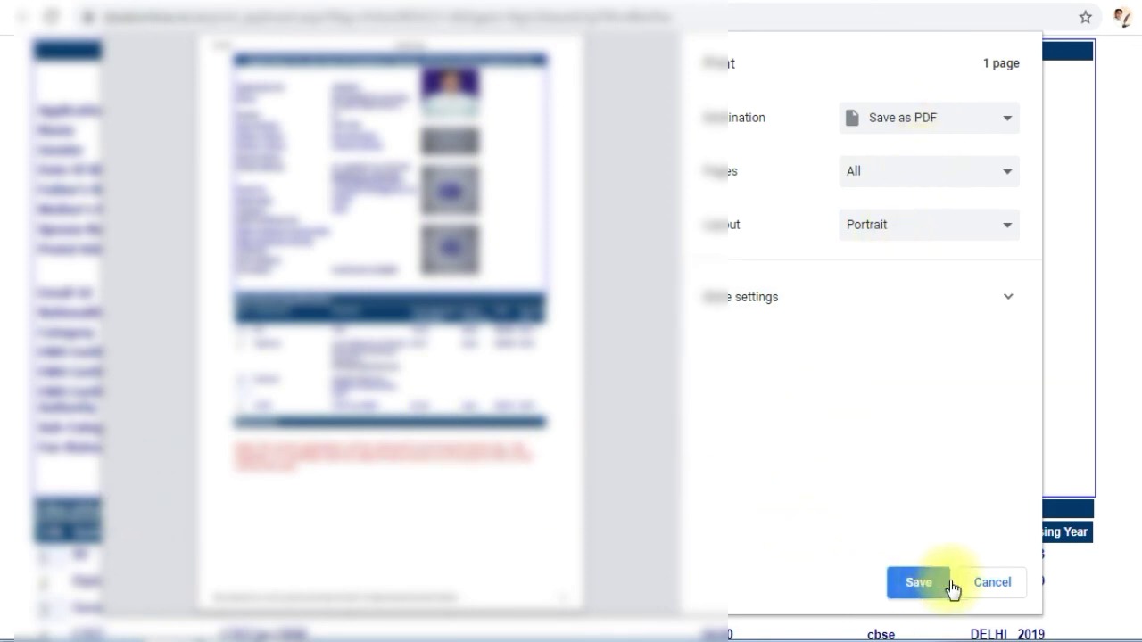
Save the application as a PDF on the Desktop, entering "DSSSB 47\" as the file name
{"action": "left_click", "coordinate": [916, 583]}
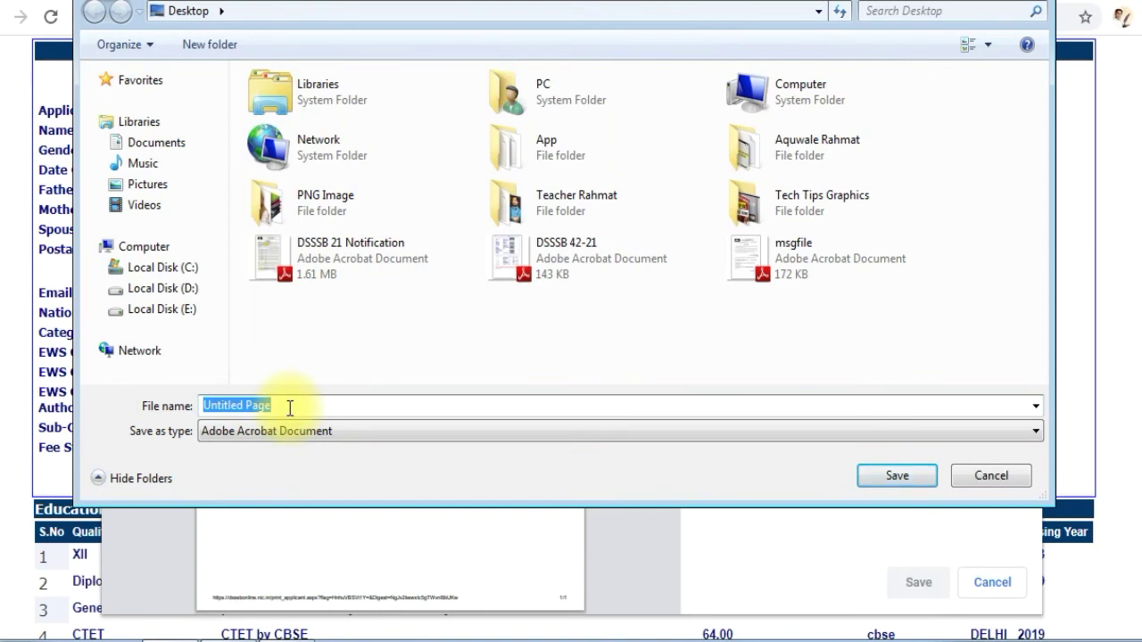
{"action": "type", "text": "D"}
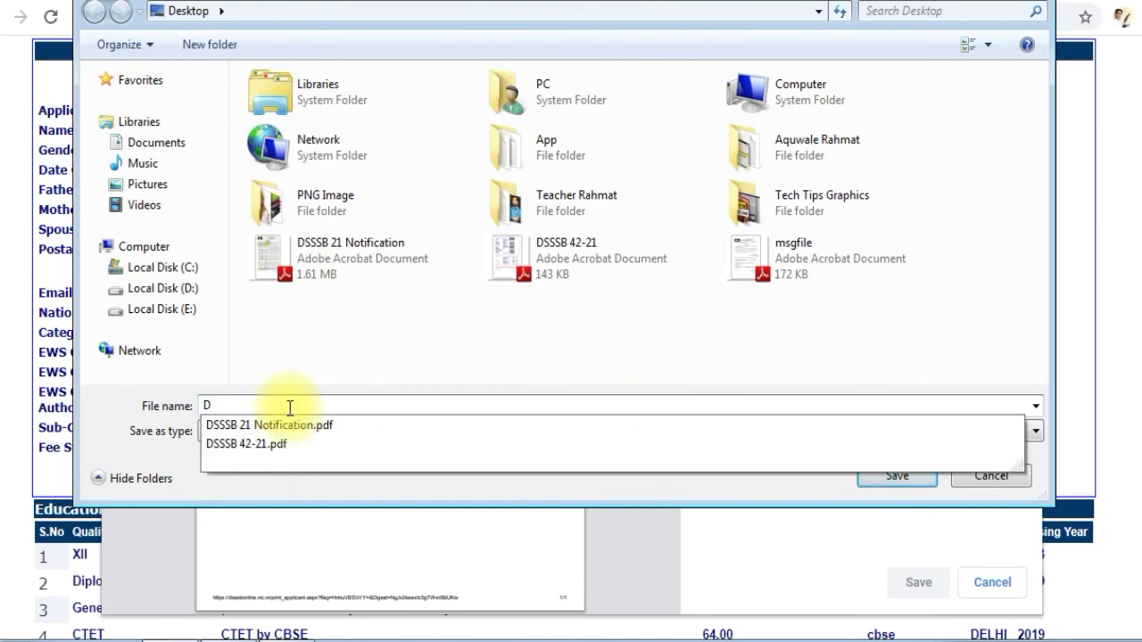
{"action": "type", "text": "SSSB 4"}
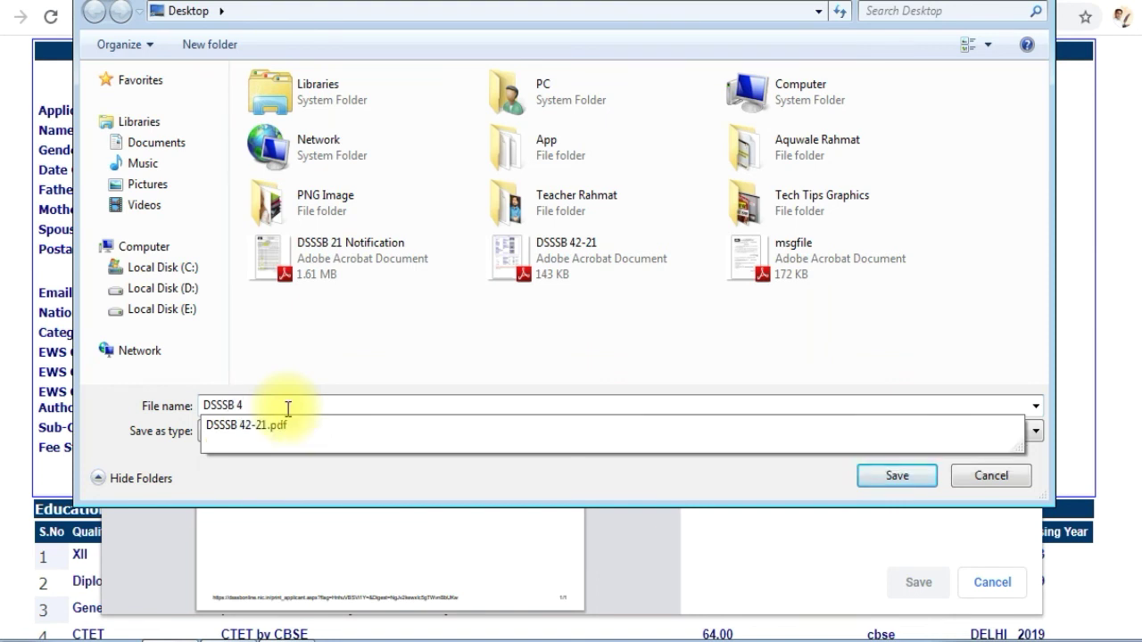
{"action": "type", "text": "7\\"}
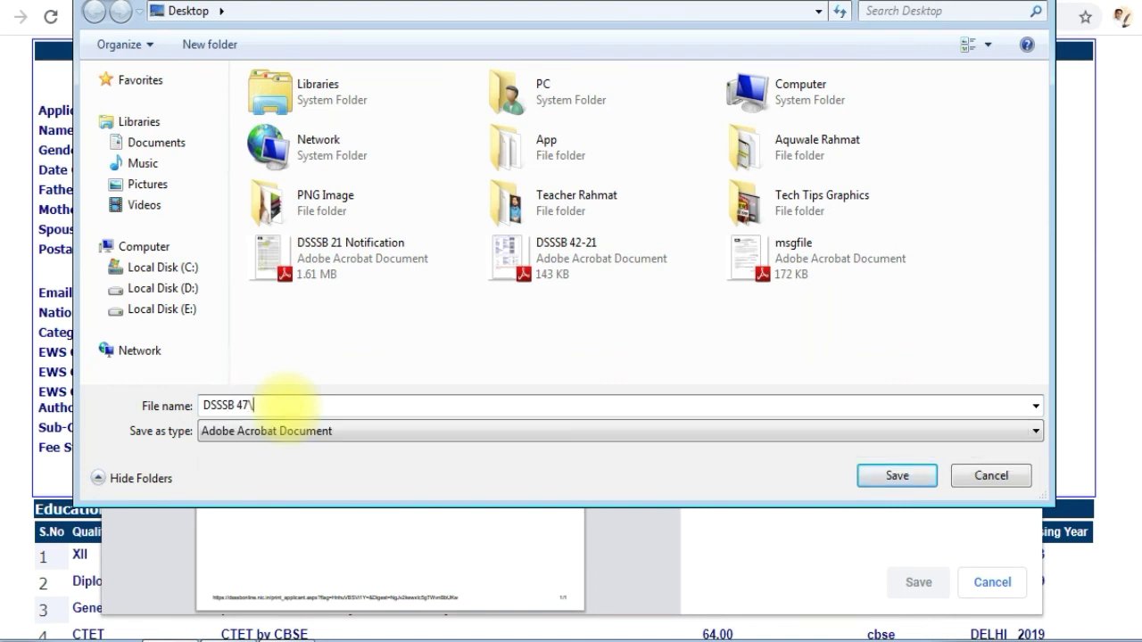